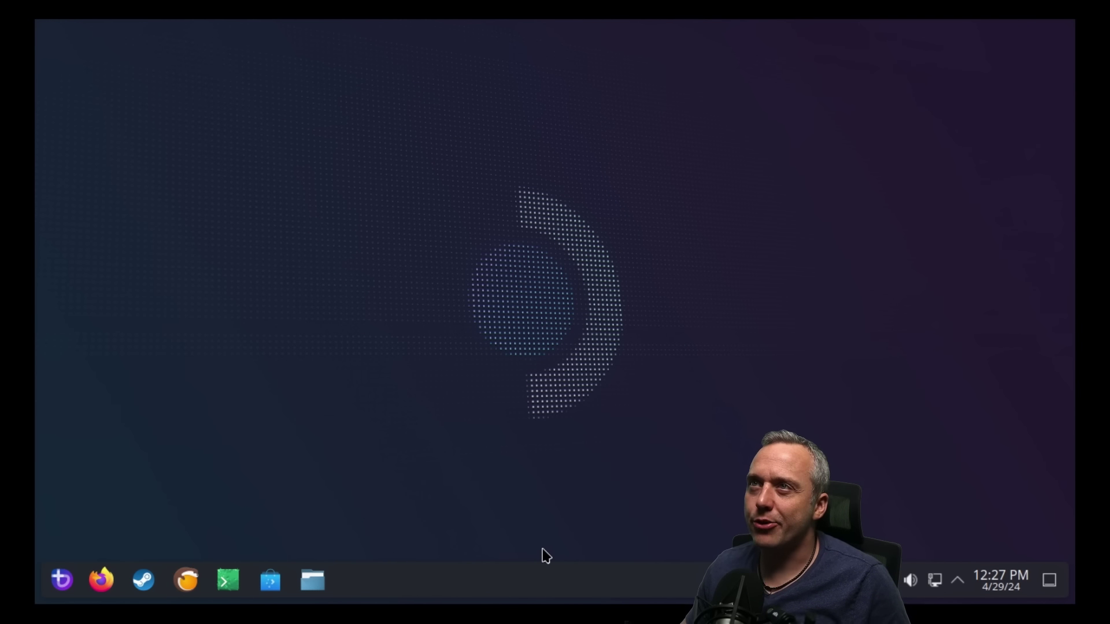
Review the six pending system updates in the software store, then close the store.
click(272, 581)
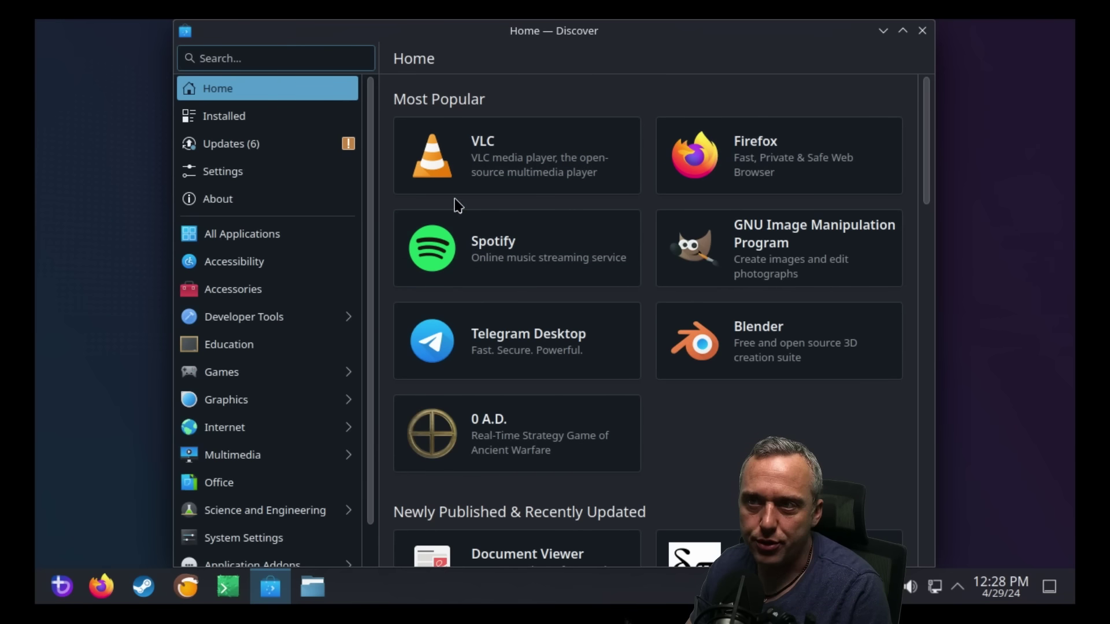
click(245, 144)
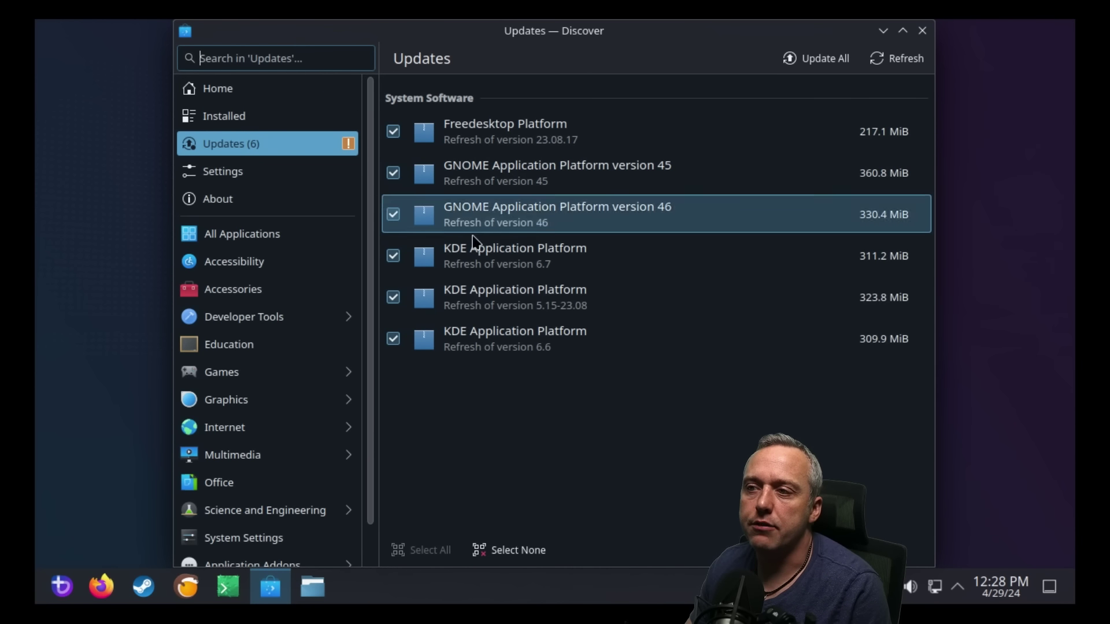
click(217, 88)
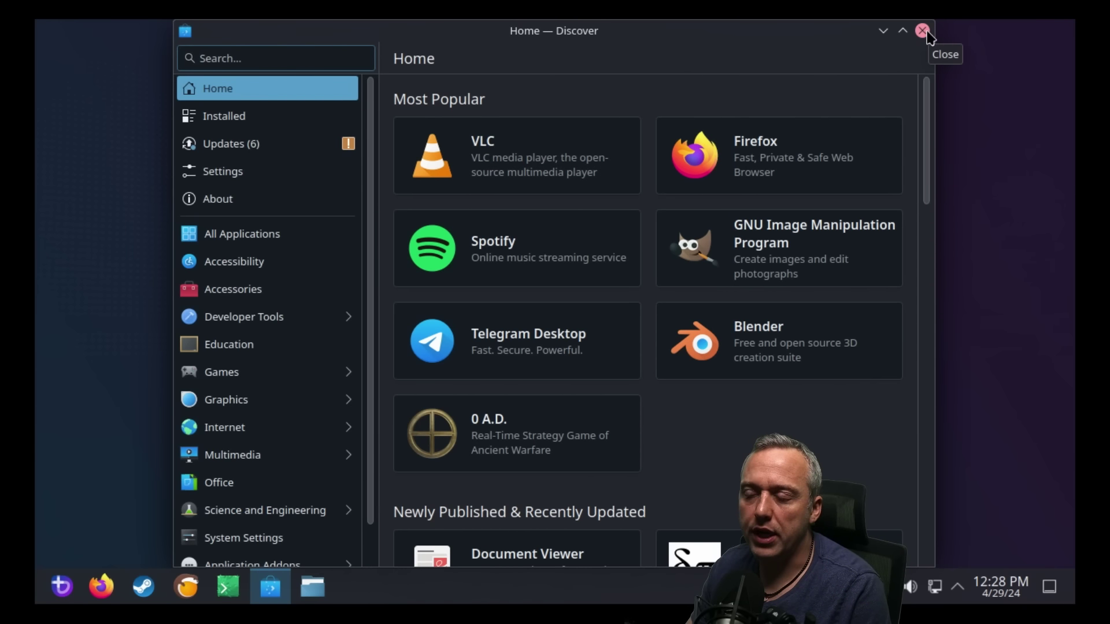
click(923, 31)
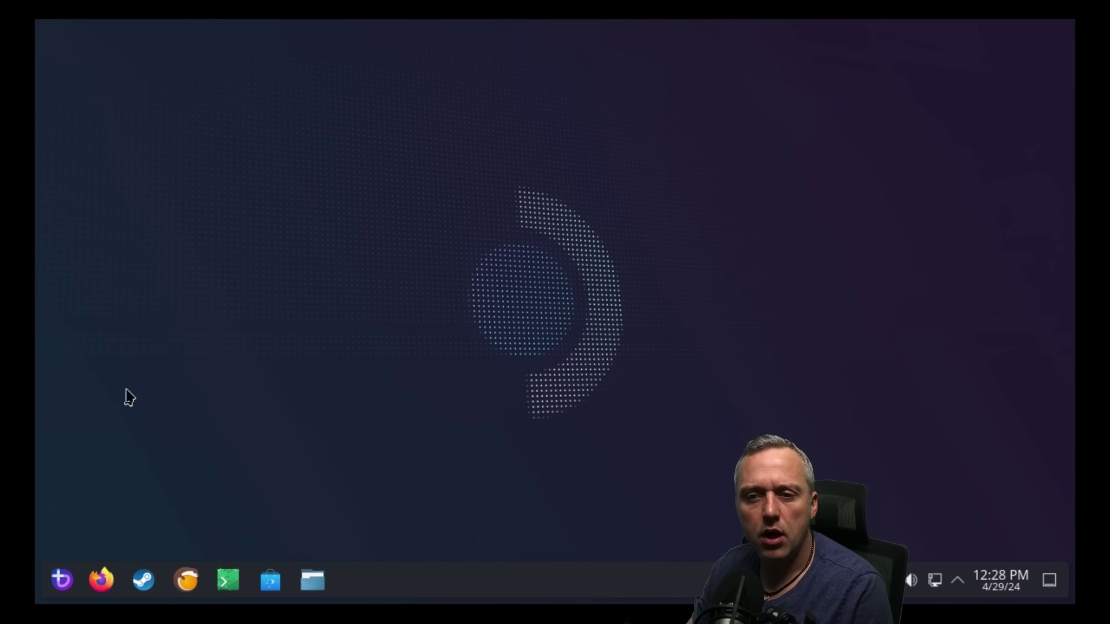
Launch the Gear Lever AppImage manager from the launcher, then close it.
click(62, 580)
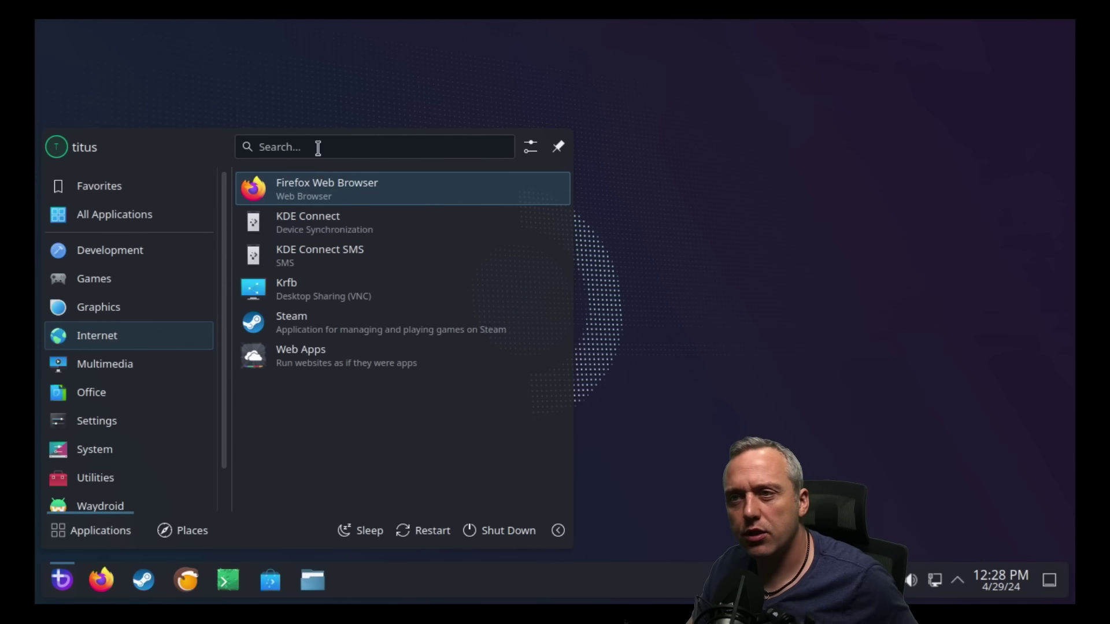
text(gear)
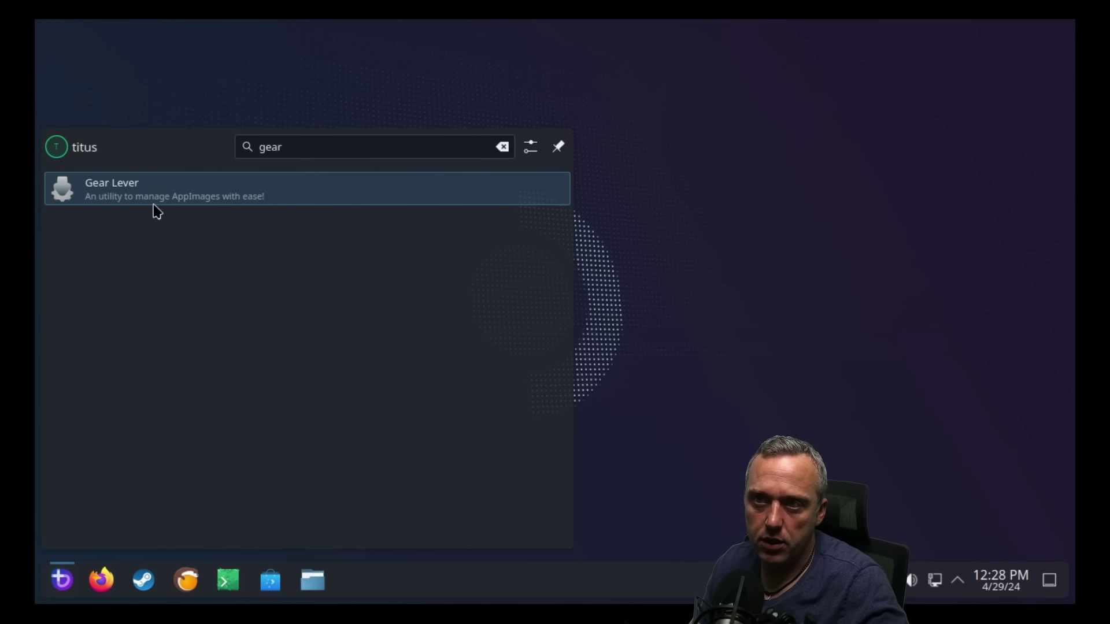
click(133, 198)
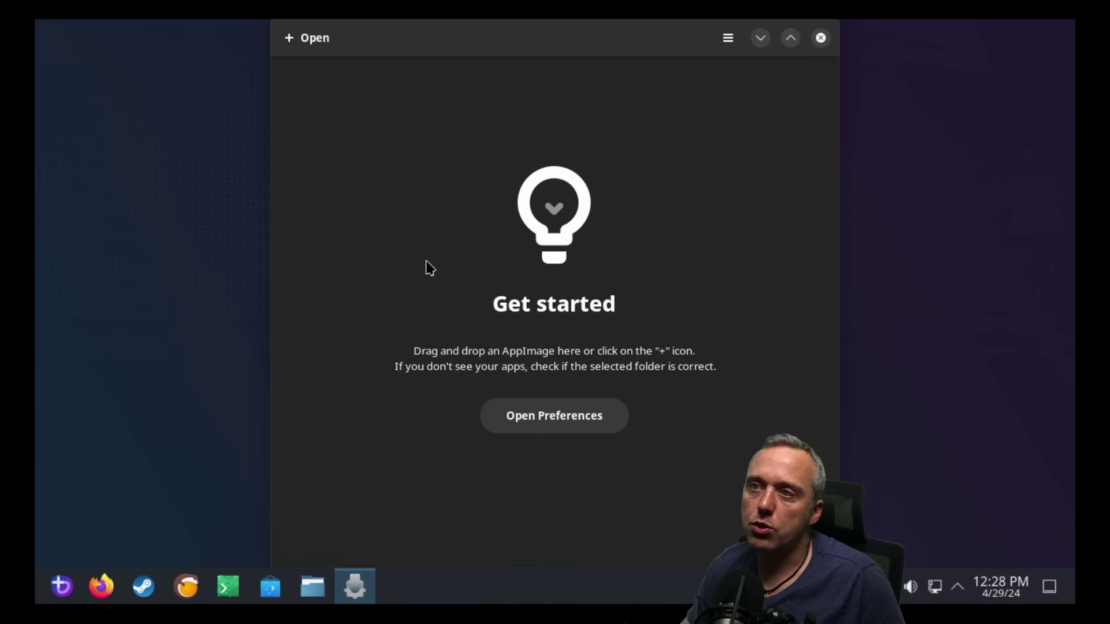
click(820, 38)
Run ujust distrobox to create the Bazzite-arch container, then type 'distrobox enter bazzite-arch'.
click(229, 586)
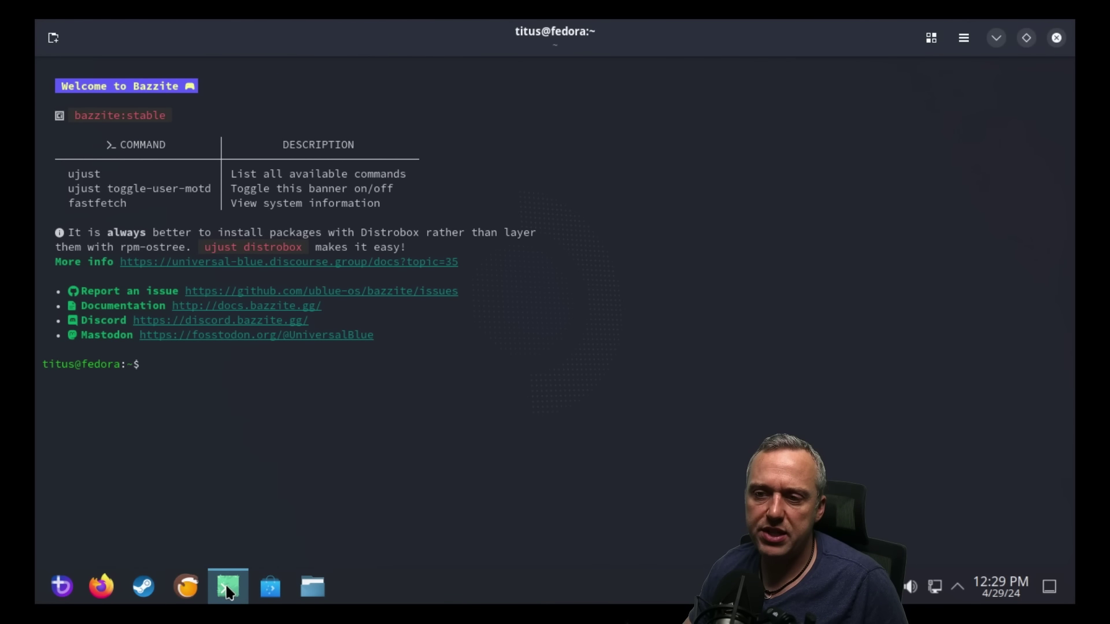
mouse_move(229, 593)
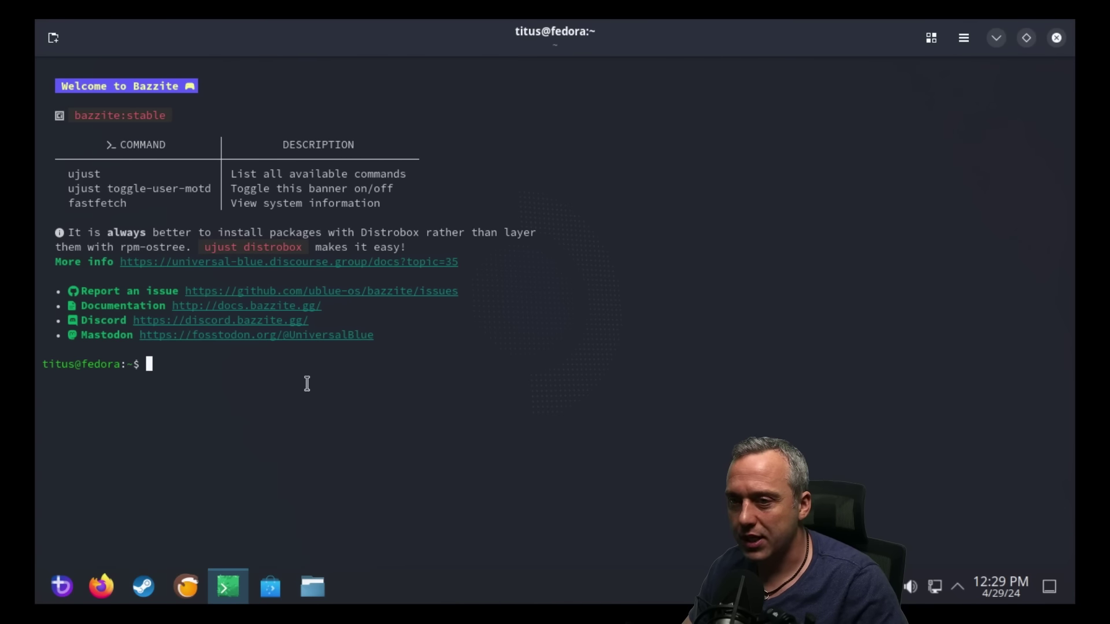
text(ujust distrobo)
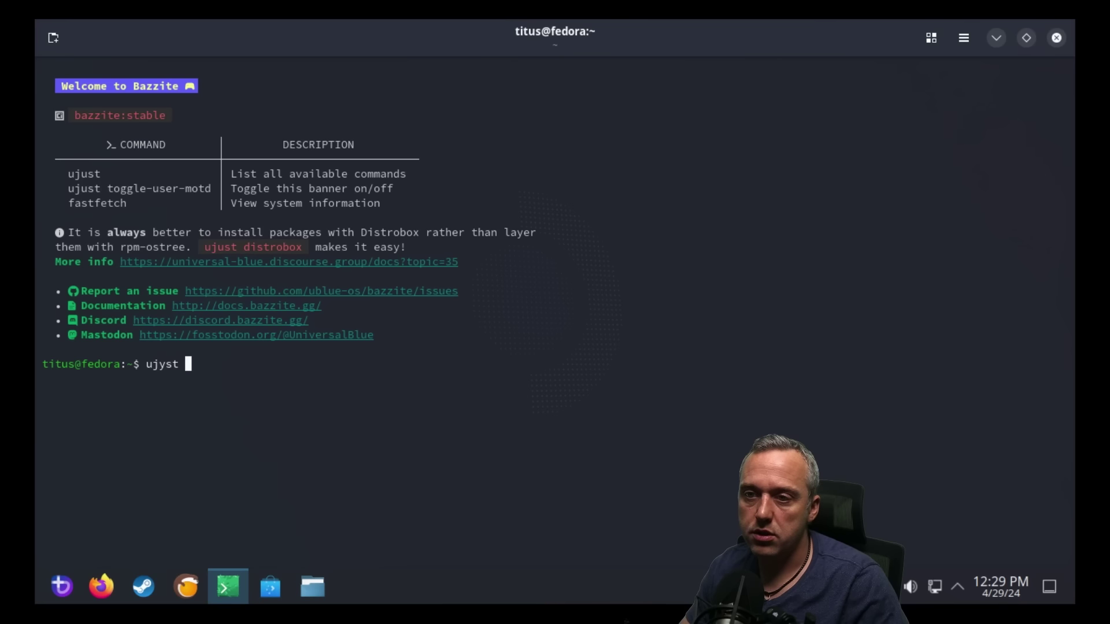
text(x)
key(Return)
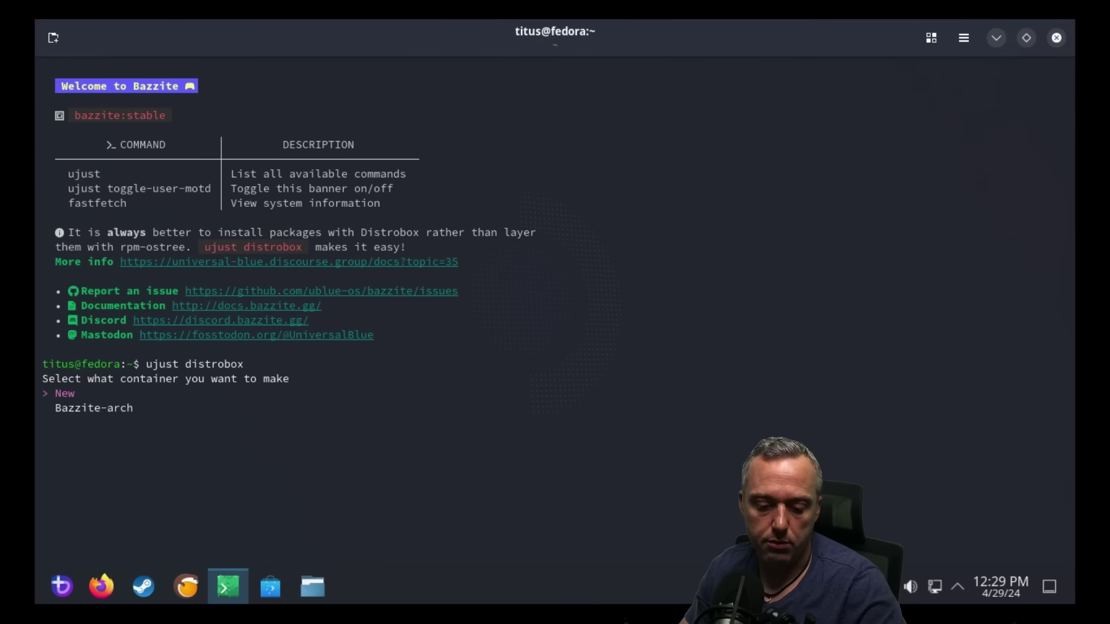
key(Down)
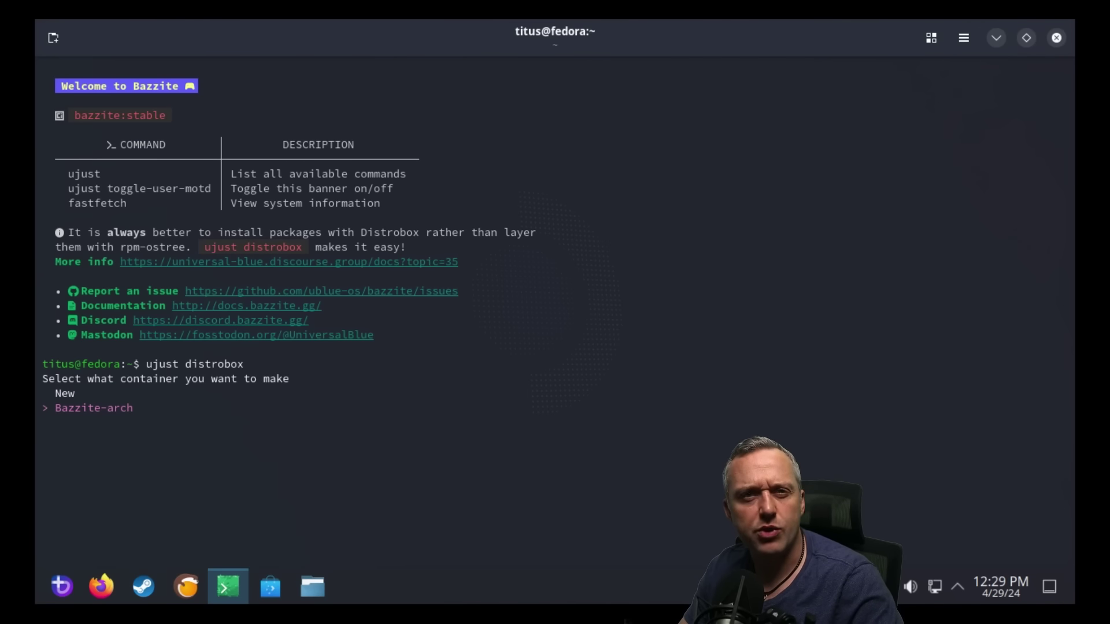
key(Return)
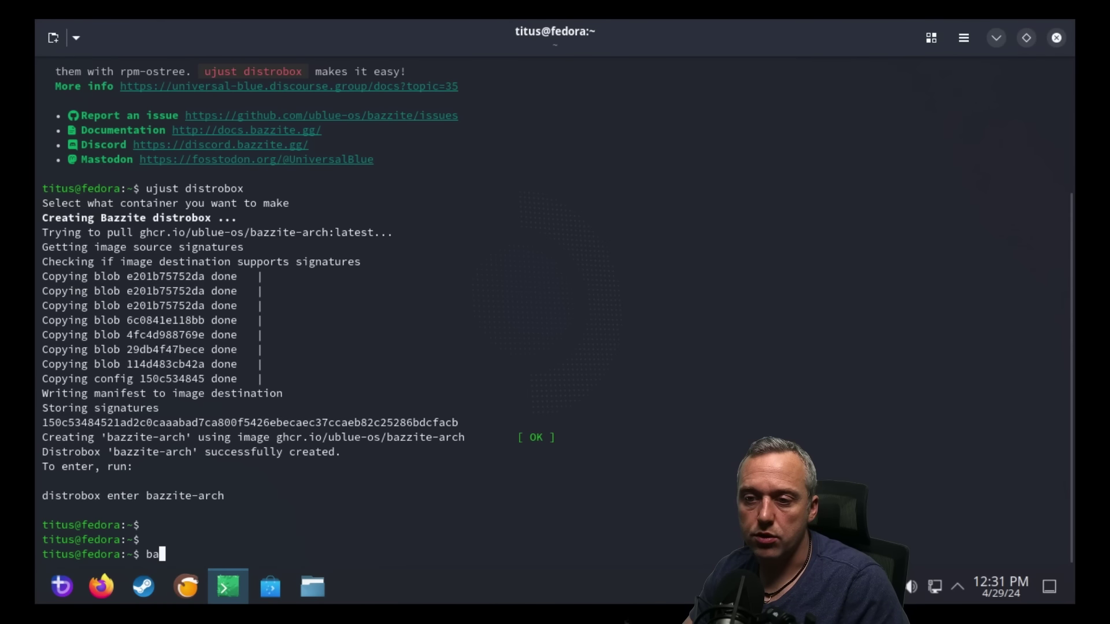
text(distrobox enter )
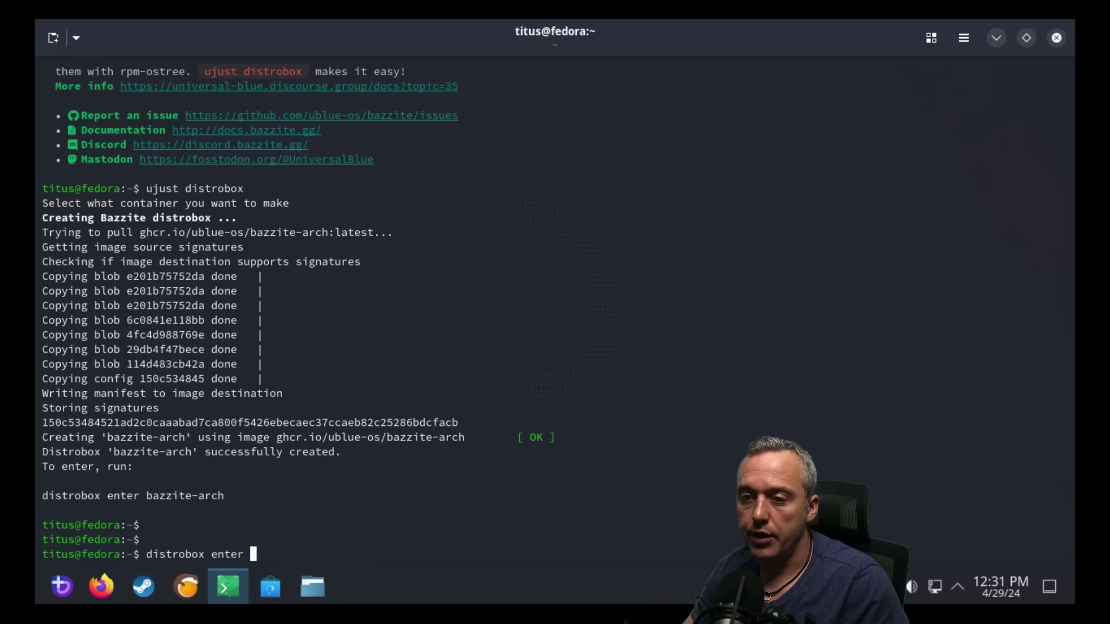
text(bazzite-arch)
Enter the bazzite-arch container and search paru for thorium.
key(Return)
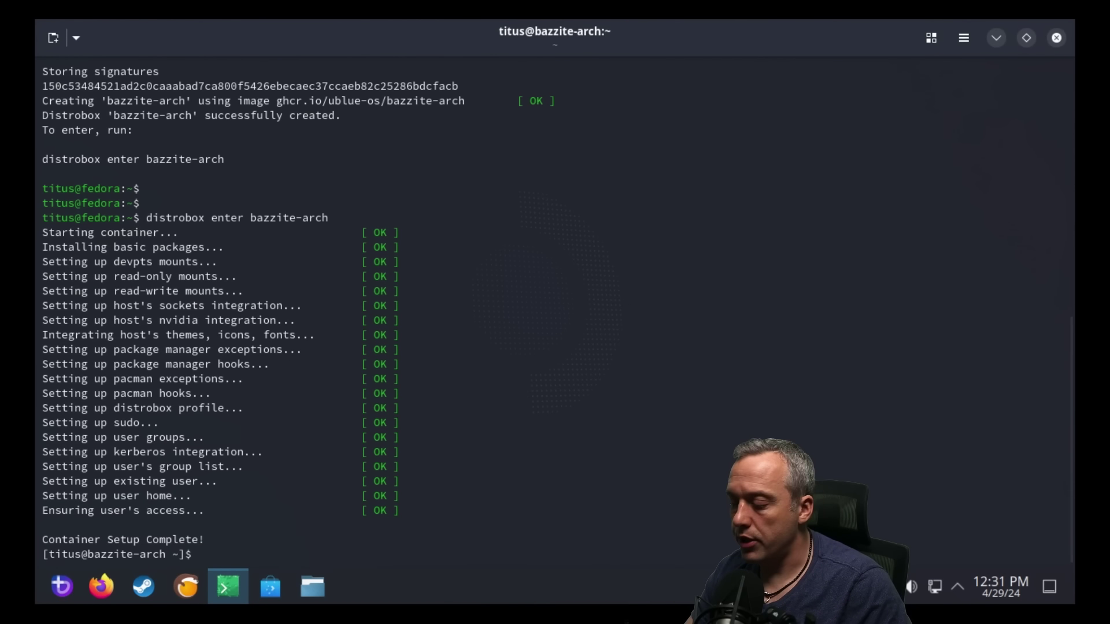
text(paru -Ss)
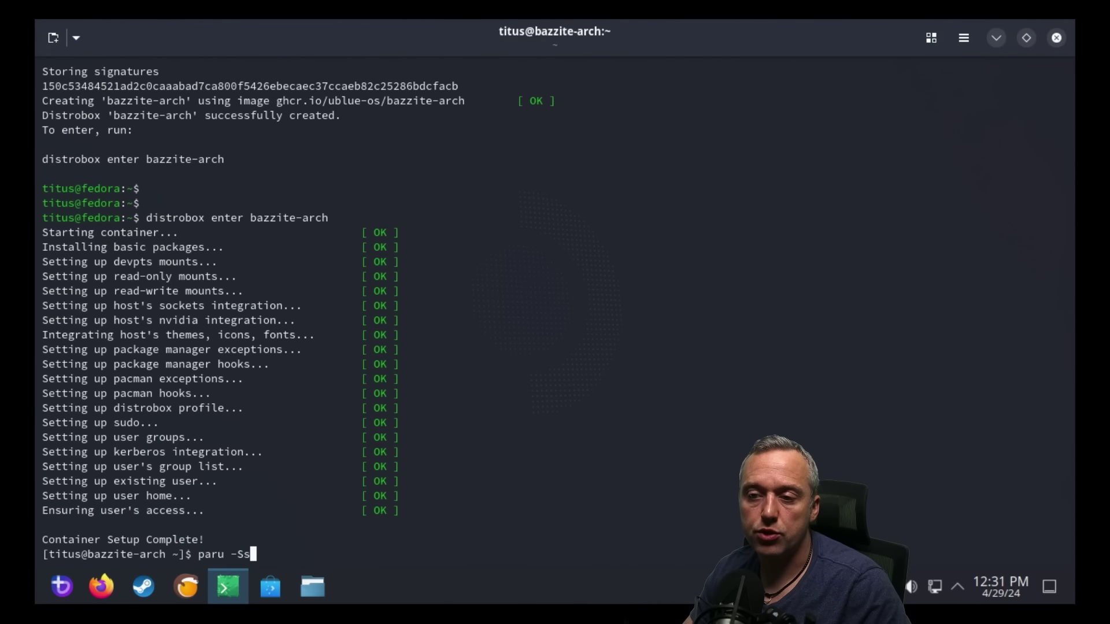
text( thorium)
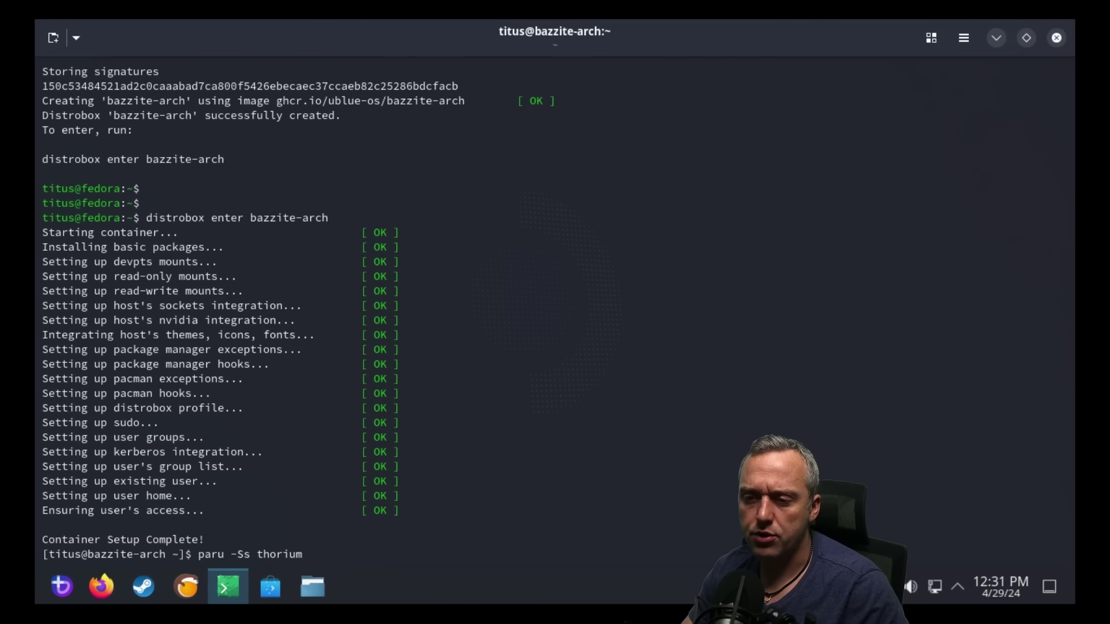
key(Return)
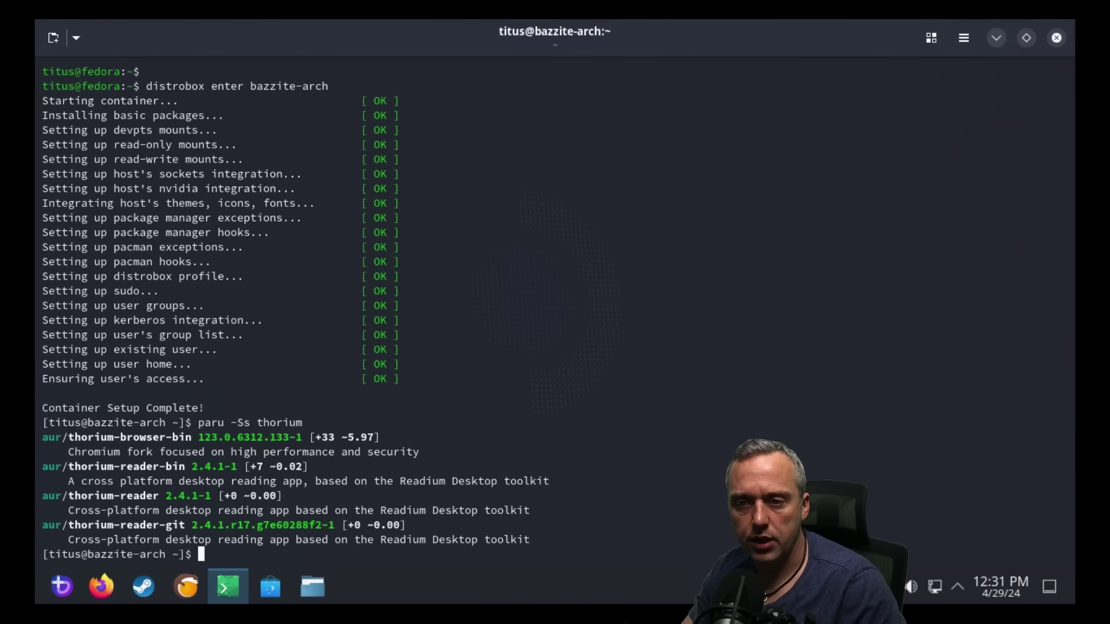
Build and install thorium-browser-bin with paru -S, accepting the package review.
text(paru -S)
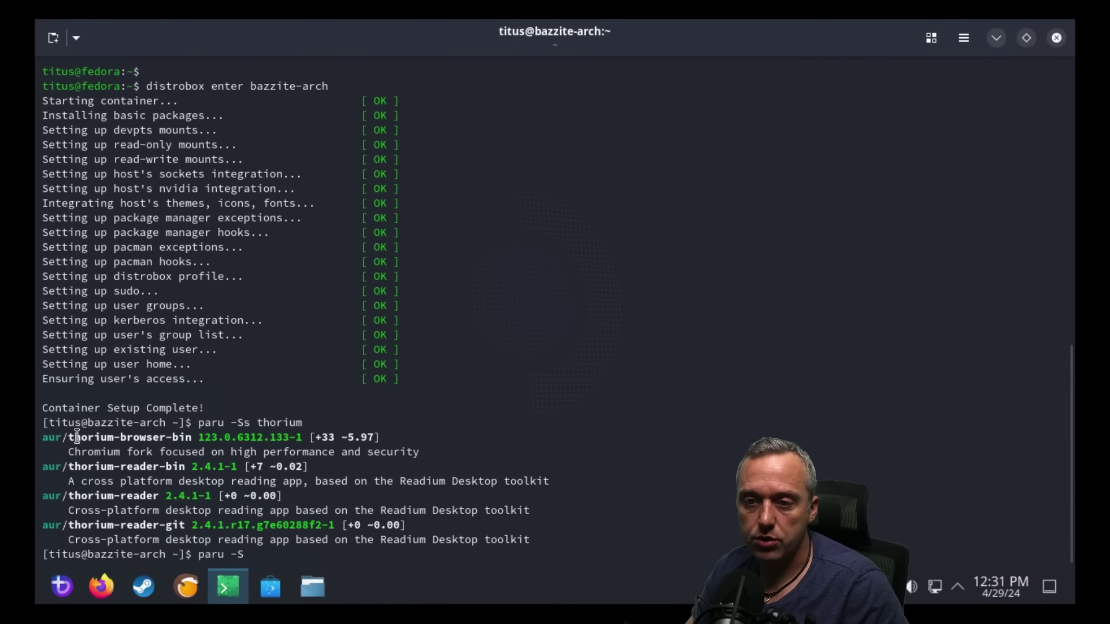
drag(71, 437, 191, 437)
middle_click(192, 438)
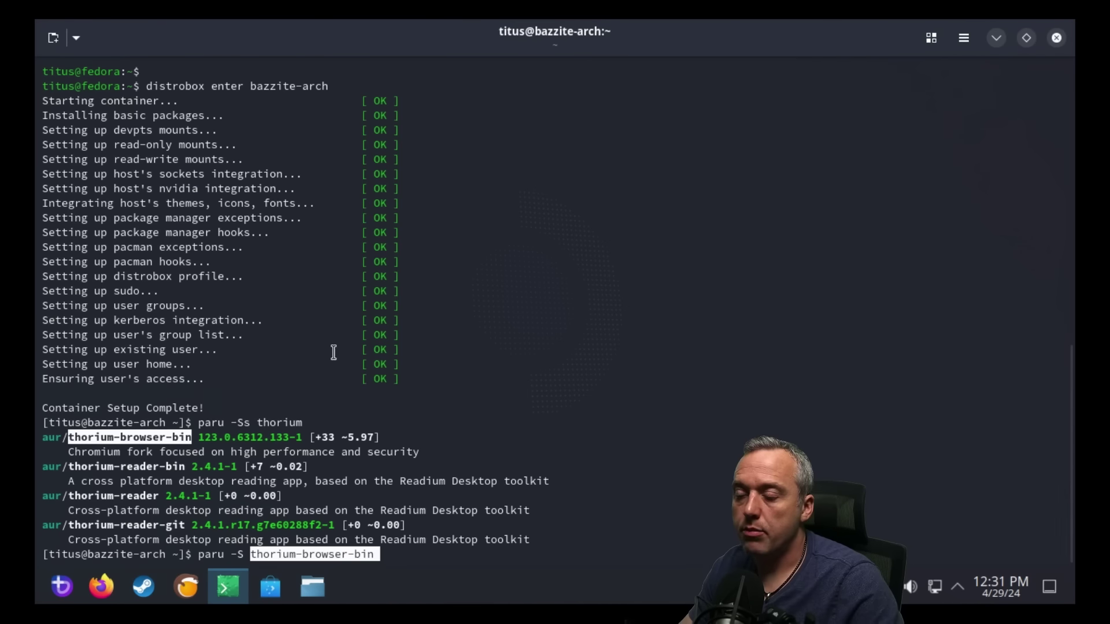
key(Return)
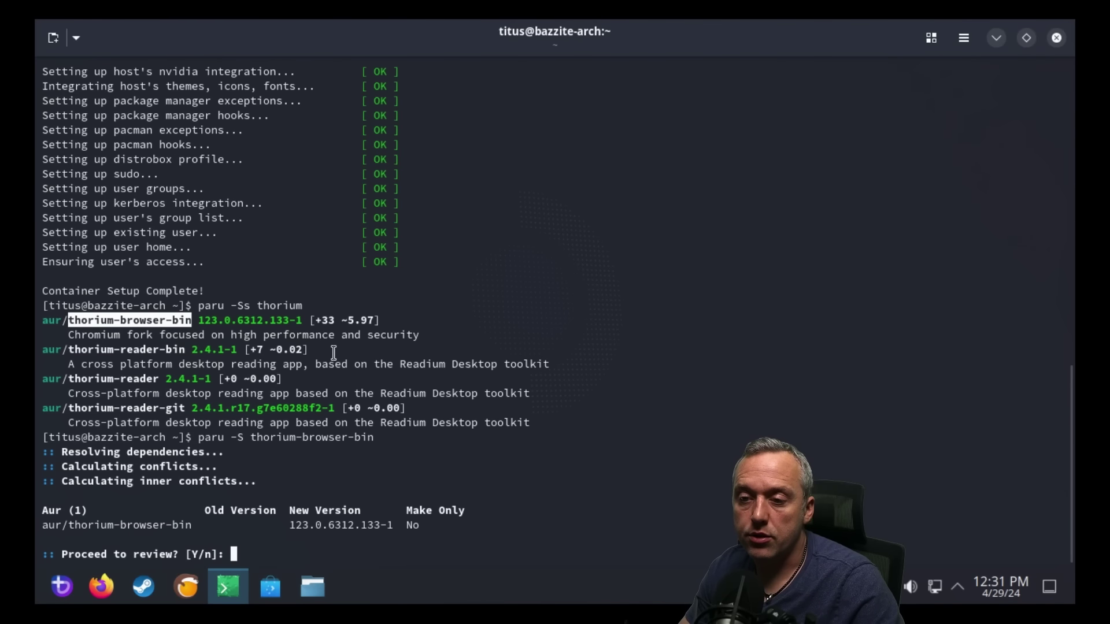
key(Return)
key(Return)
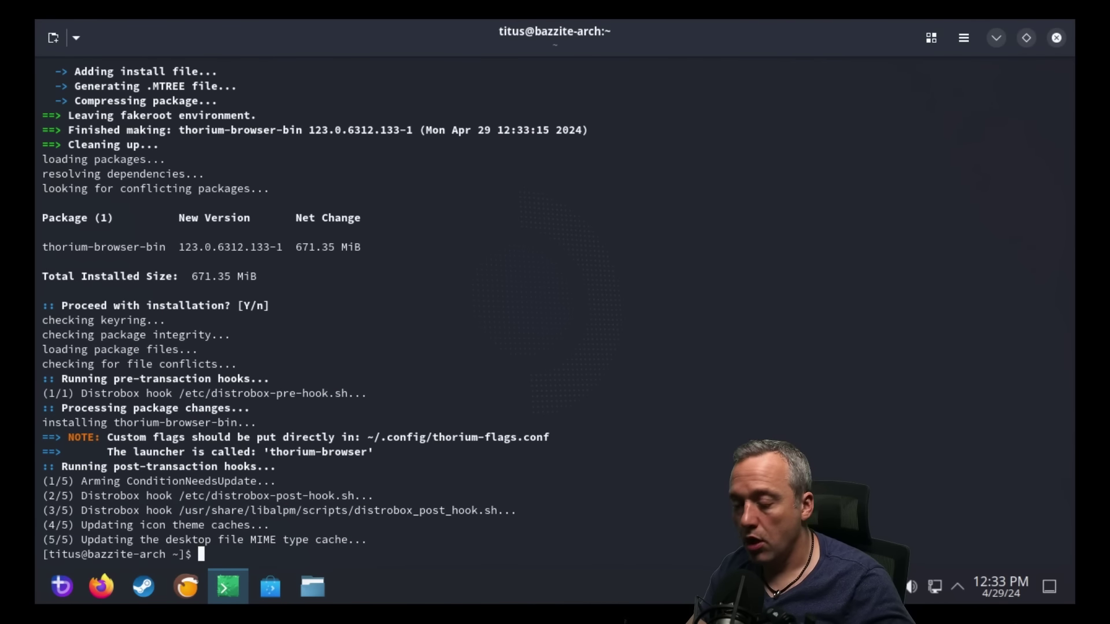
text(thorium-br)
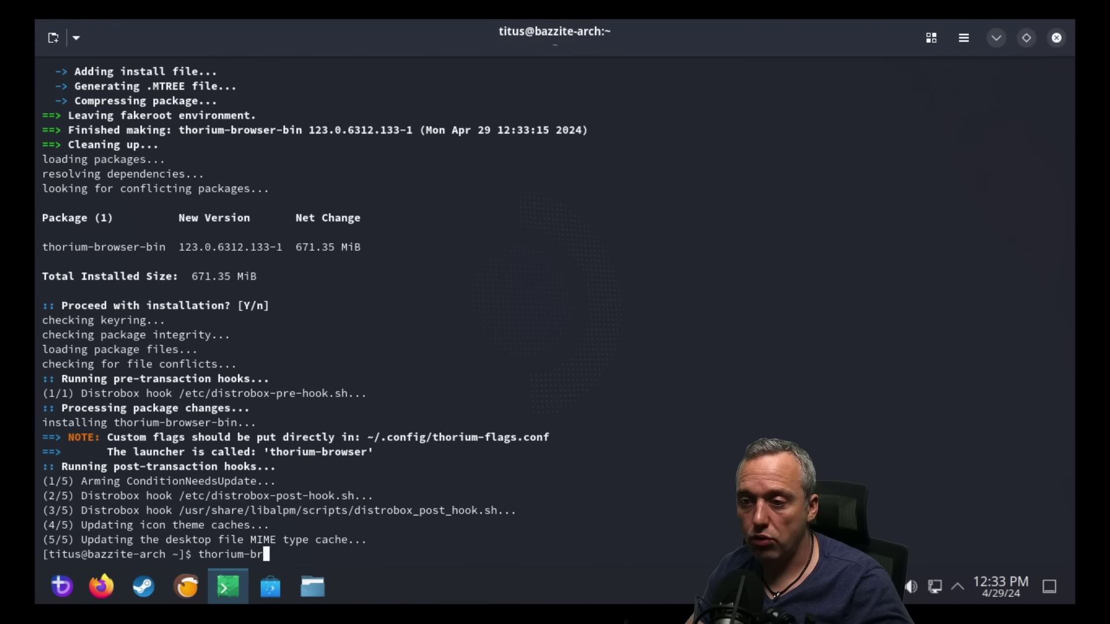
text(owser)
Launch thorium-browser from the container, dismiss its sign-in prompt, and close it.
key(Return)
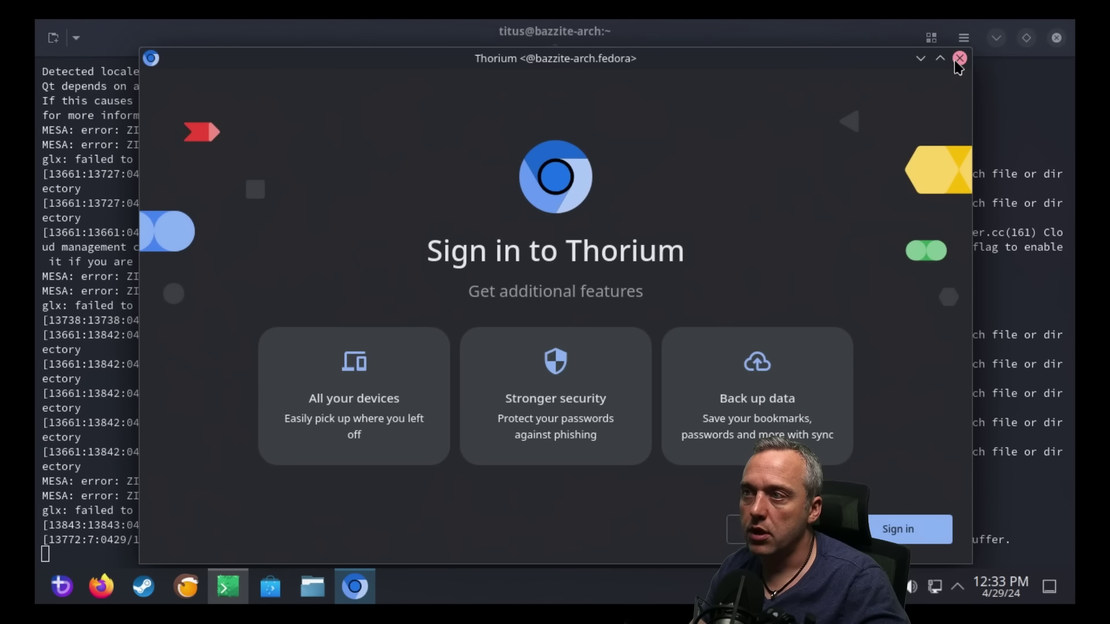
click(958, 60)
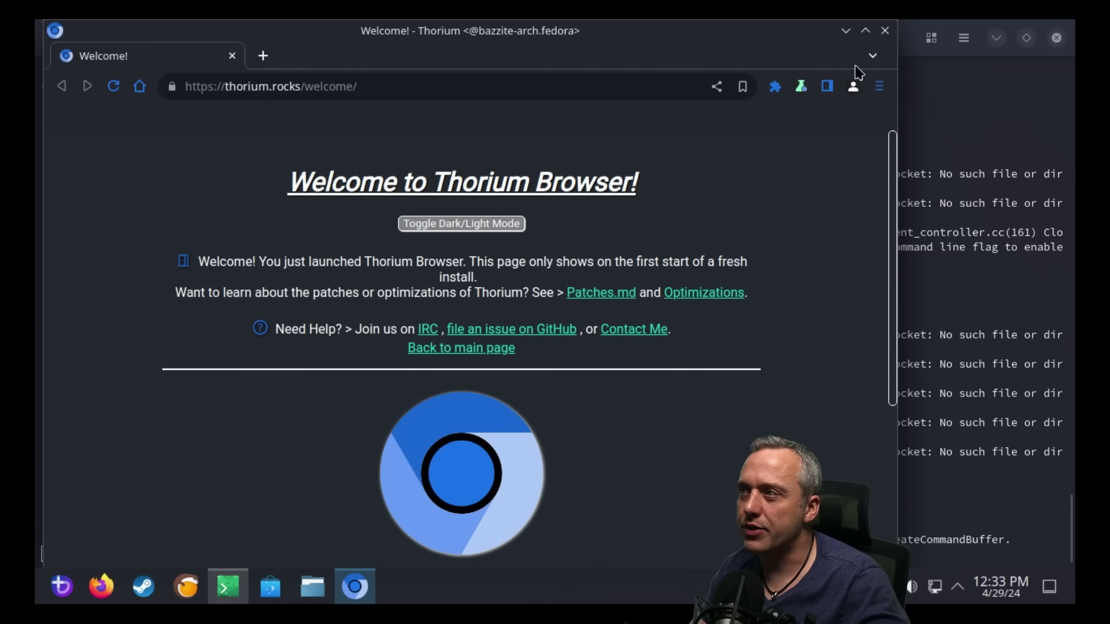
click(884, 31)
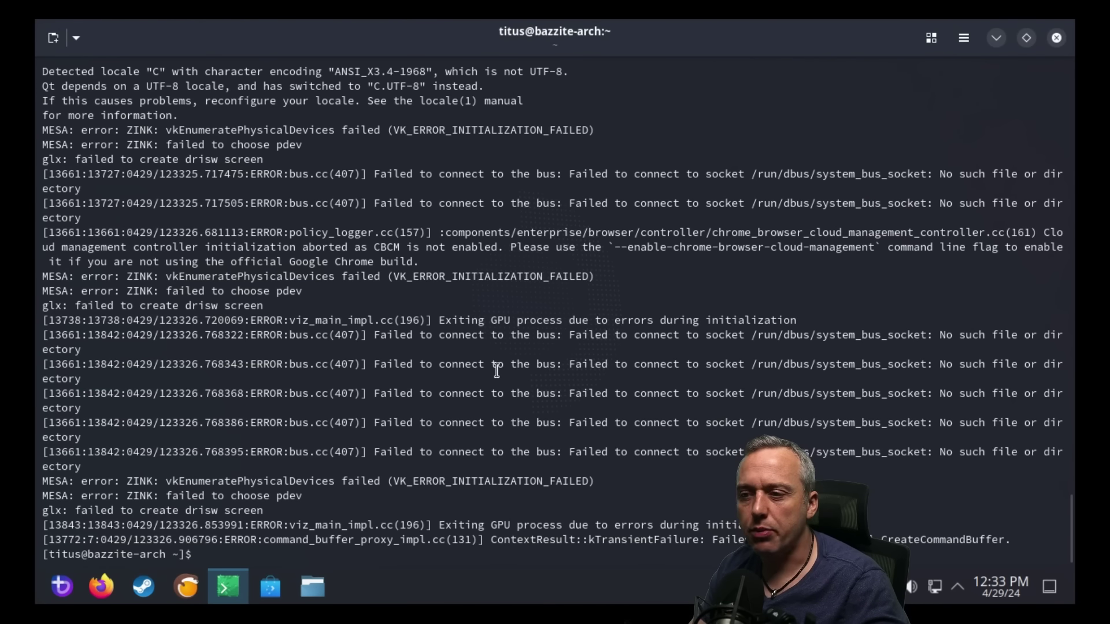
Clear the terminal screen and bring up the application launcher.
text(clea)
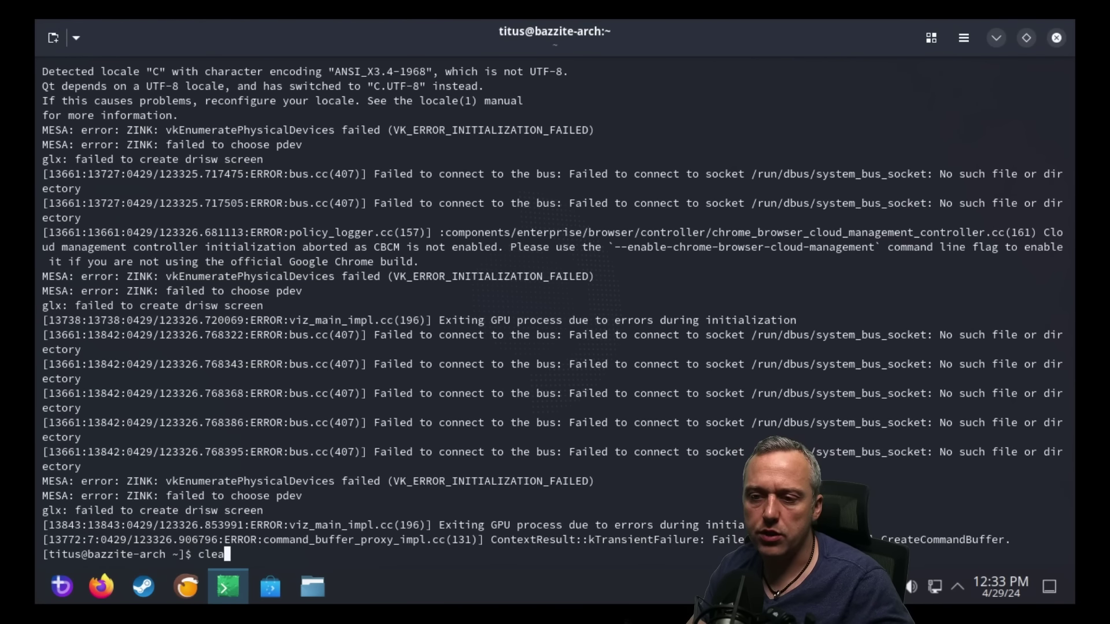
text(r)
key(Return)
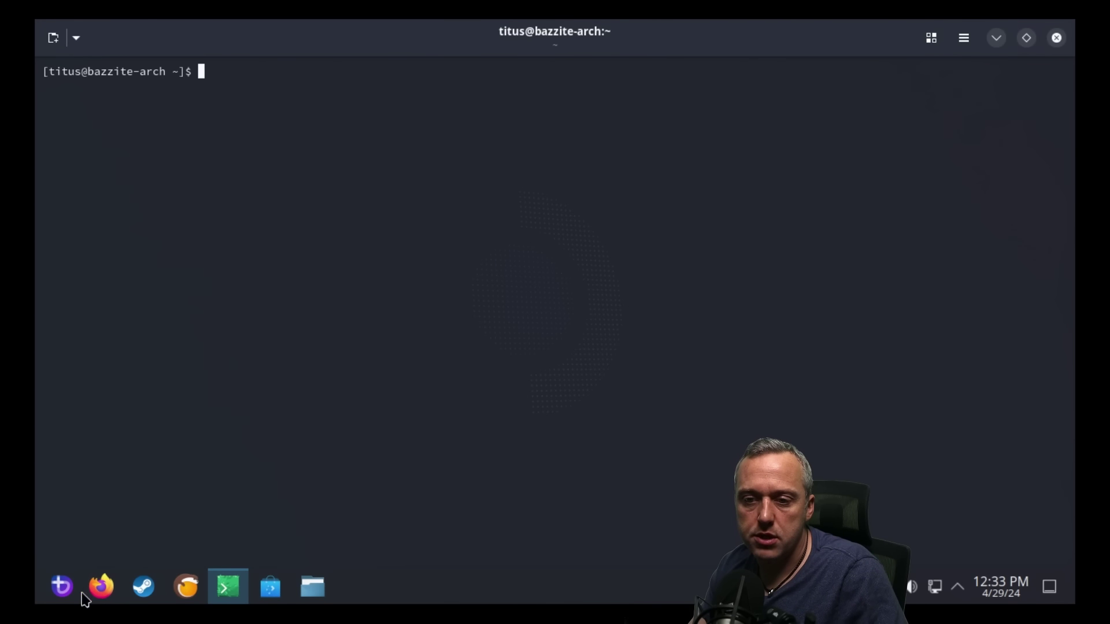
click(63, 588)
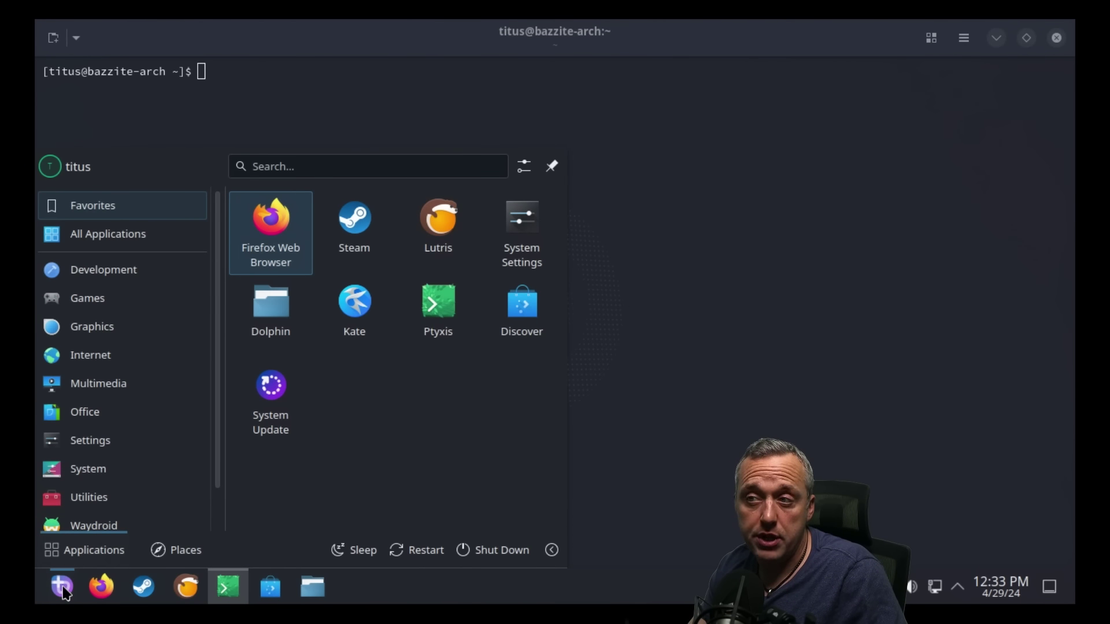
mouse_move(109, 361)
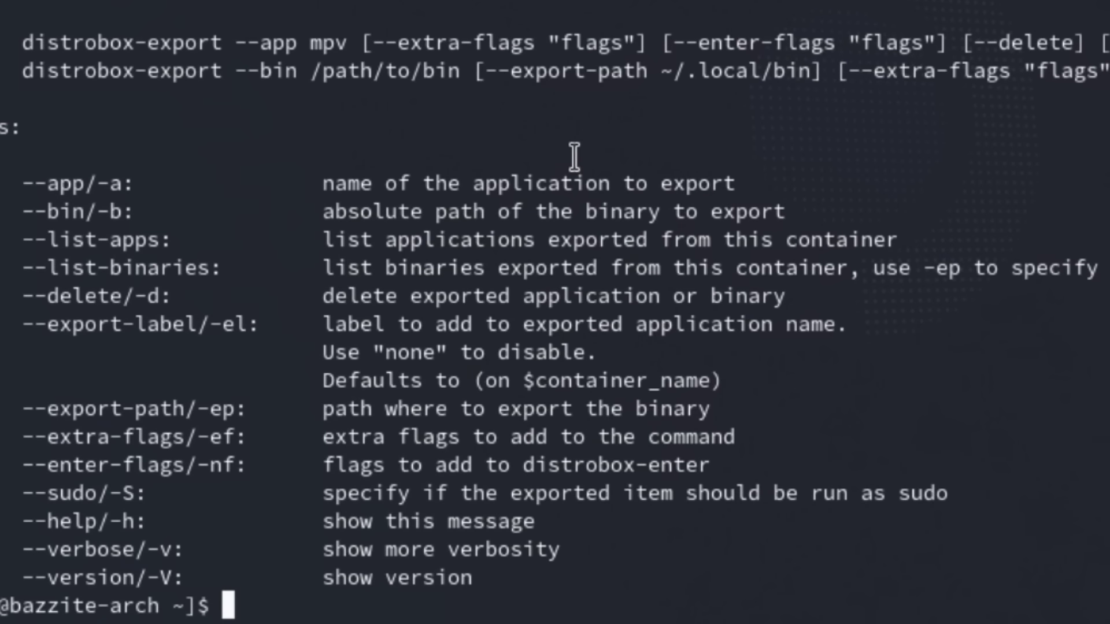
Export thorium-browser to the host with distrobox-export --app thorium-browser.
text(d)
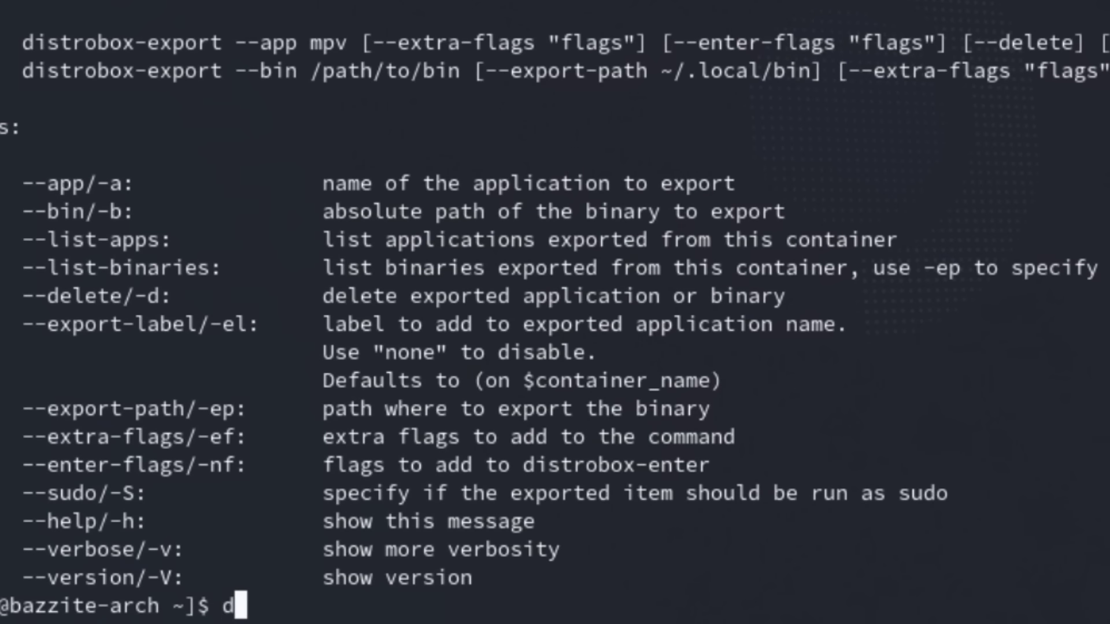
text(istrobox-)
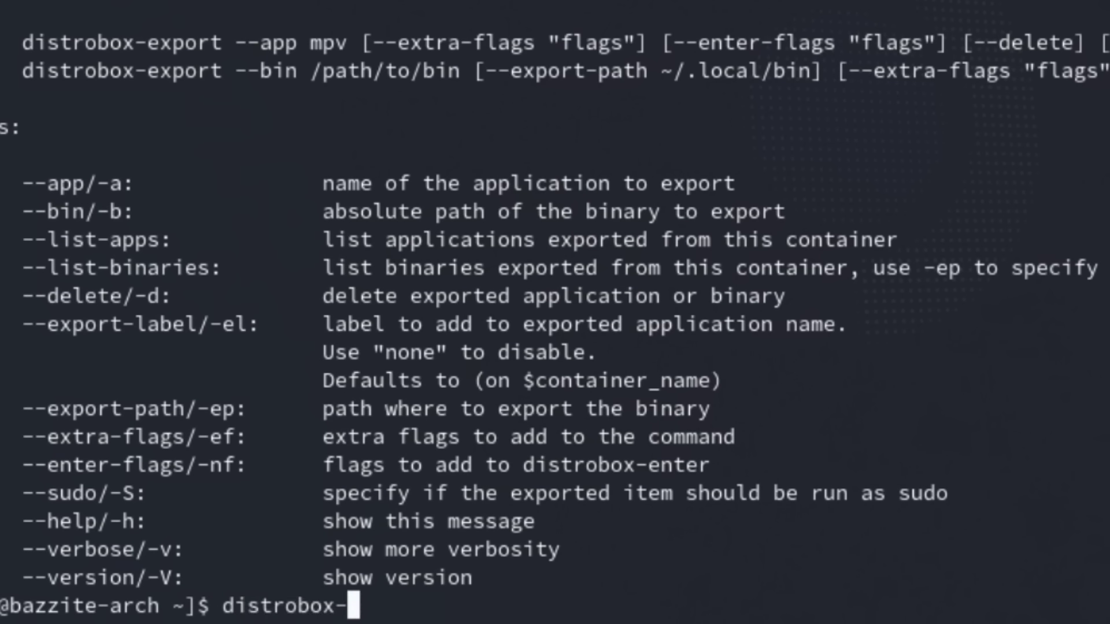
text(export thori)
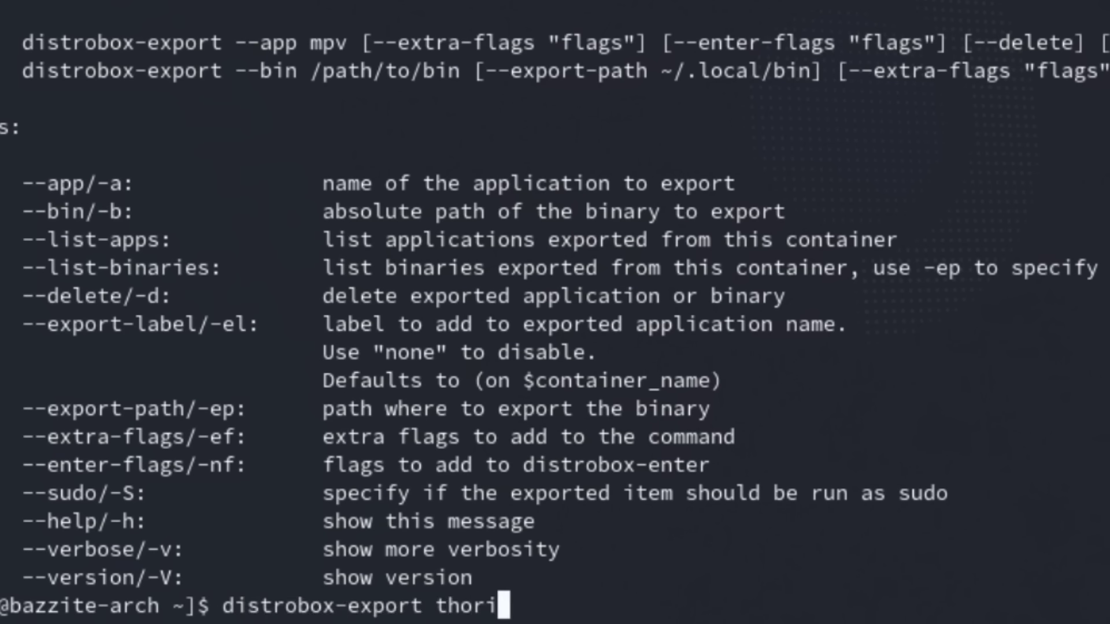
text(um-browser)
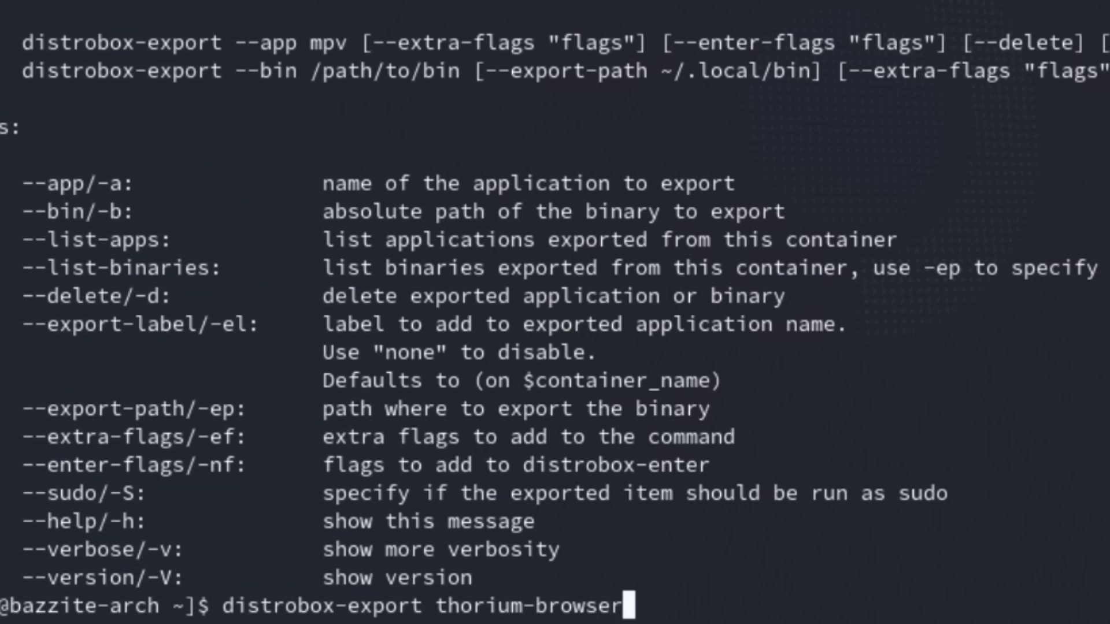
key(BackSpace)
key(BackSpace)
key(BackSpace)
key(BackSpace)
key(BackSpace)
key(BackSpace)
key(BackSpace)
key(BackSpace)
key(BackSpace)
key(BackSpace)
key(BackSpace)
key(BackSpace)
key(BackSpace)
key(BackSpace)
key(BackSpace)
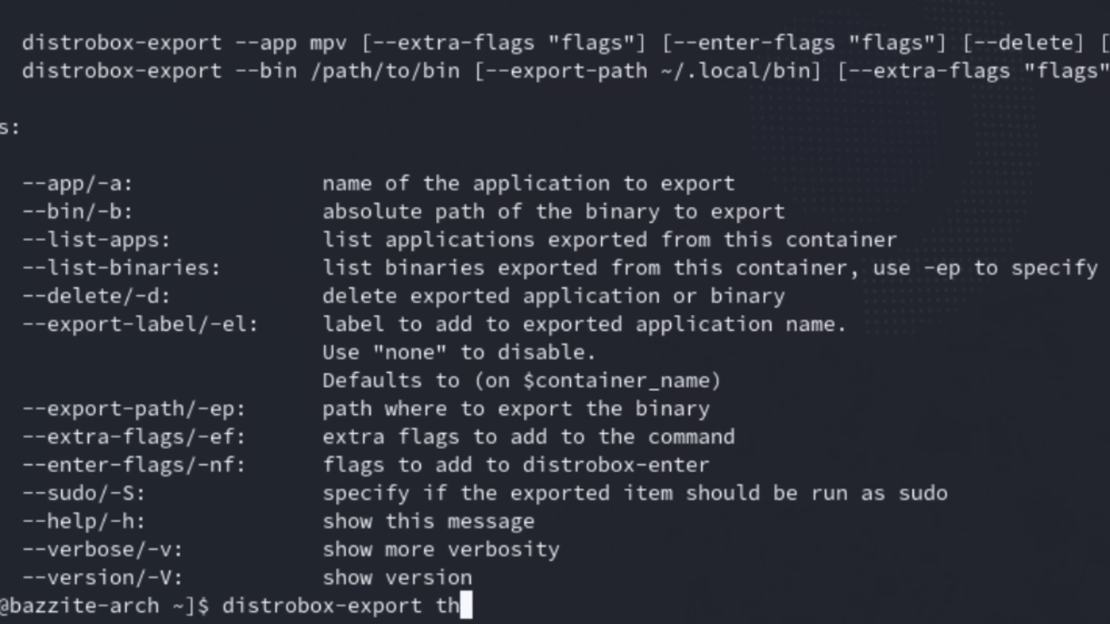
text(--app)
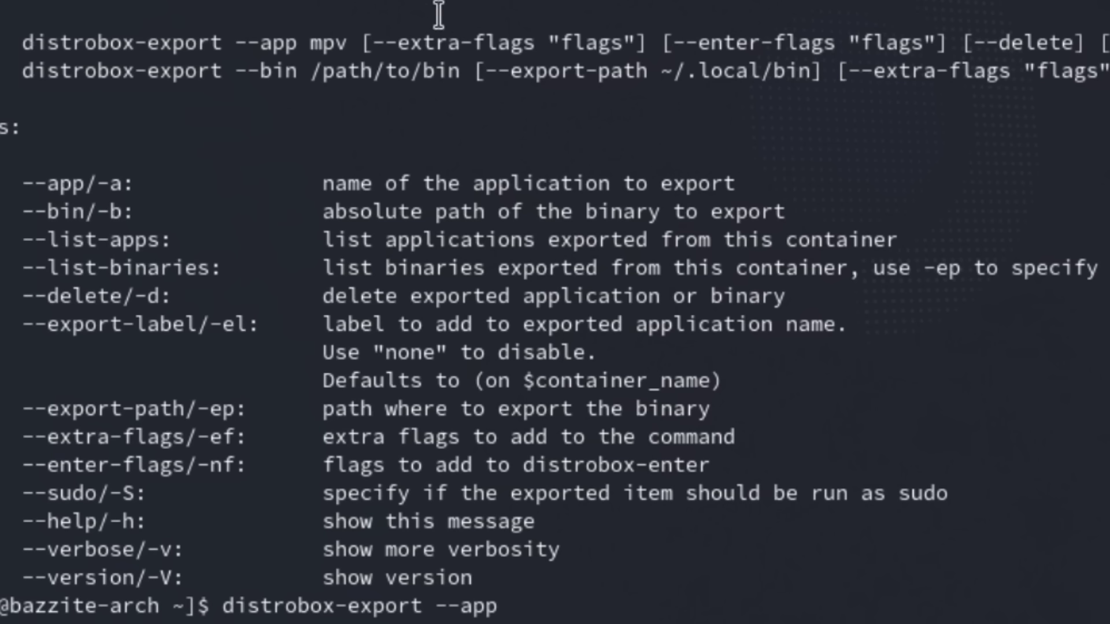
drag(235, 72, 453, 75)
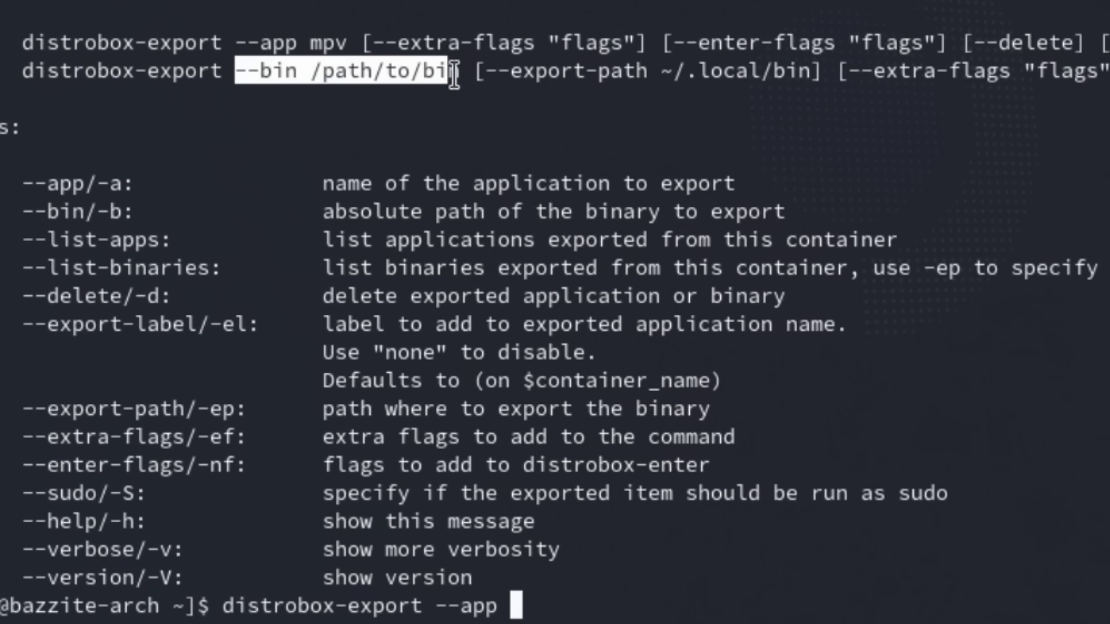
click(453, 74)
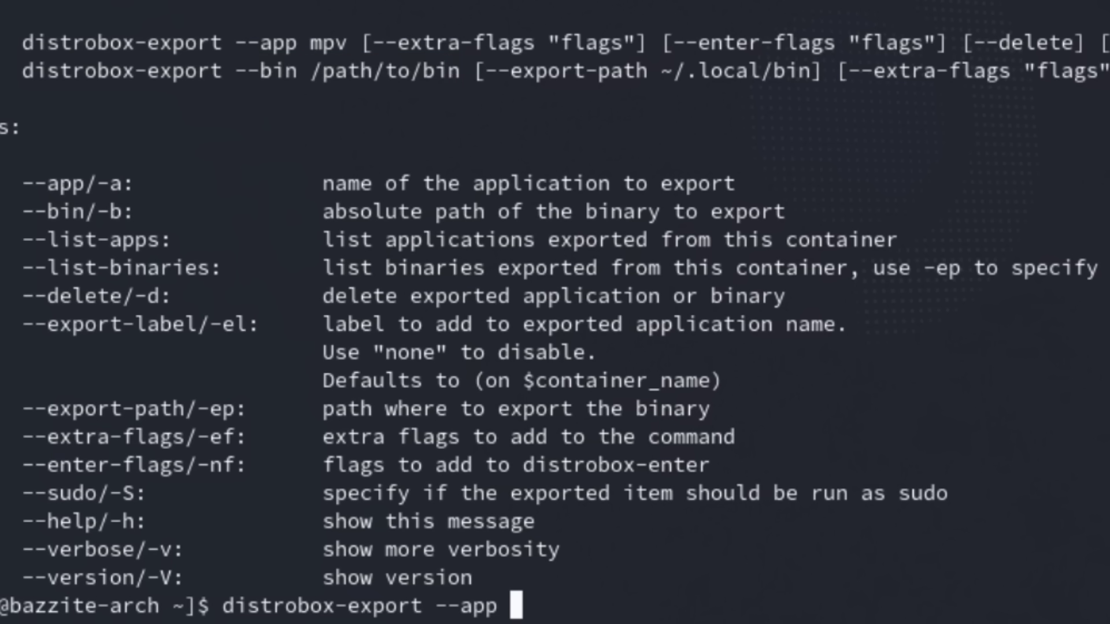
text(thorium-browser)
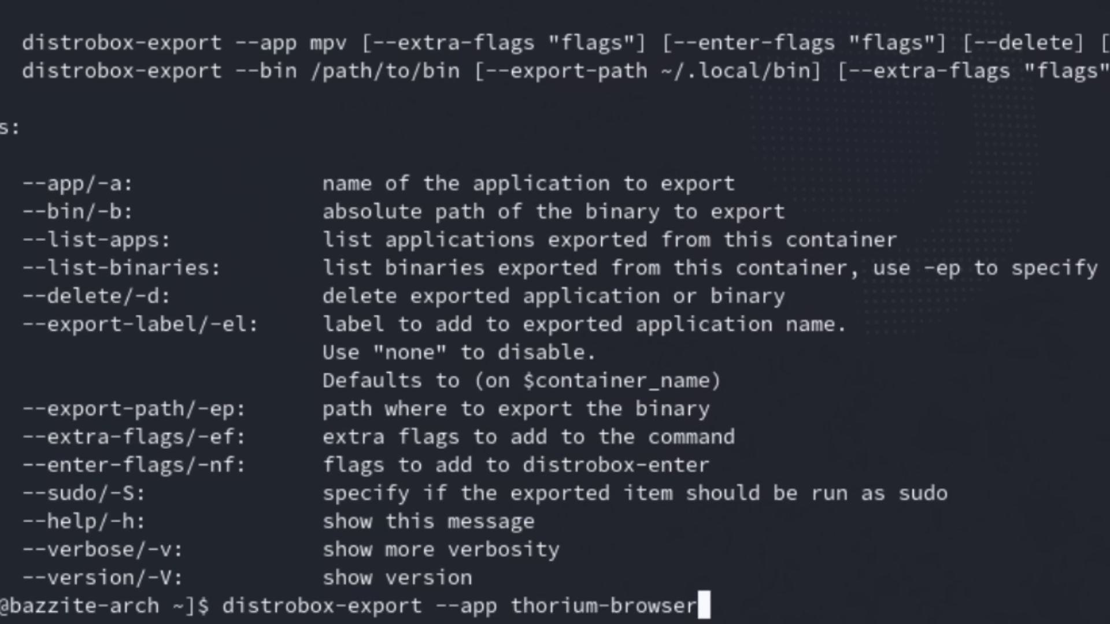
key(Return)
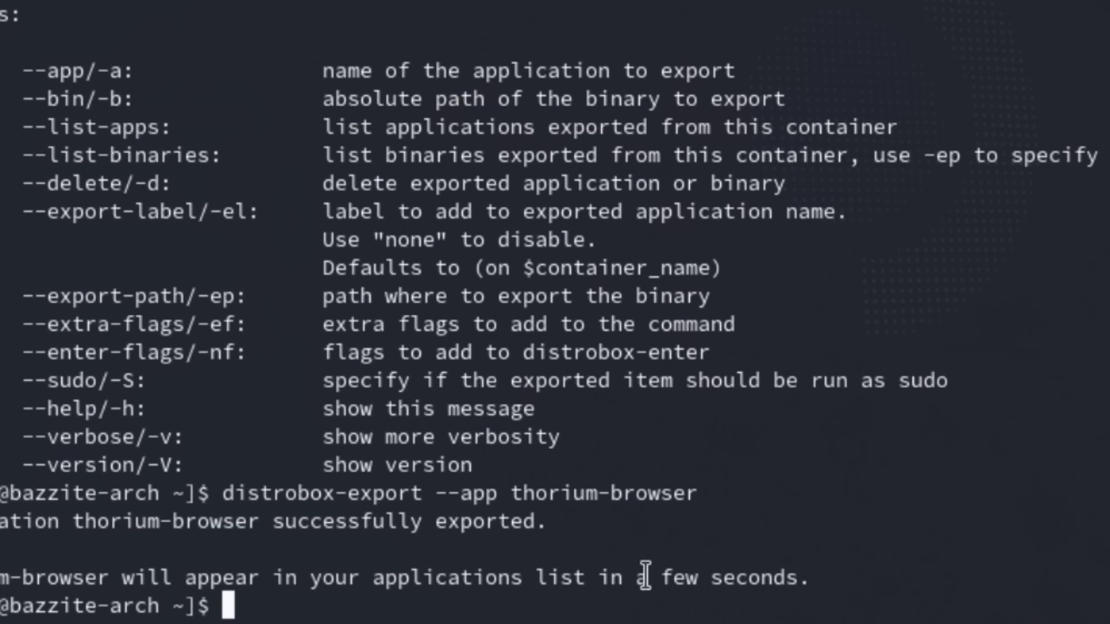
Exit the container, close the terminal, and browse the launcher's Internet category.
text(exit)
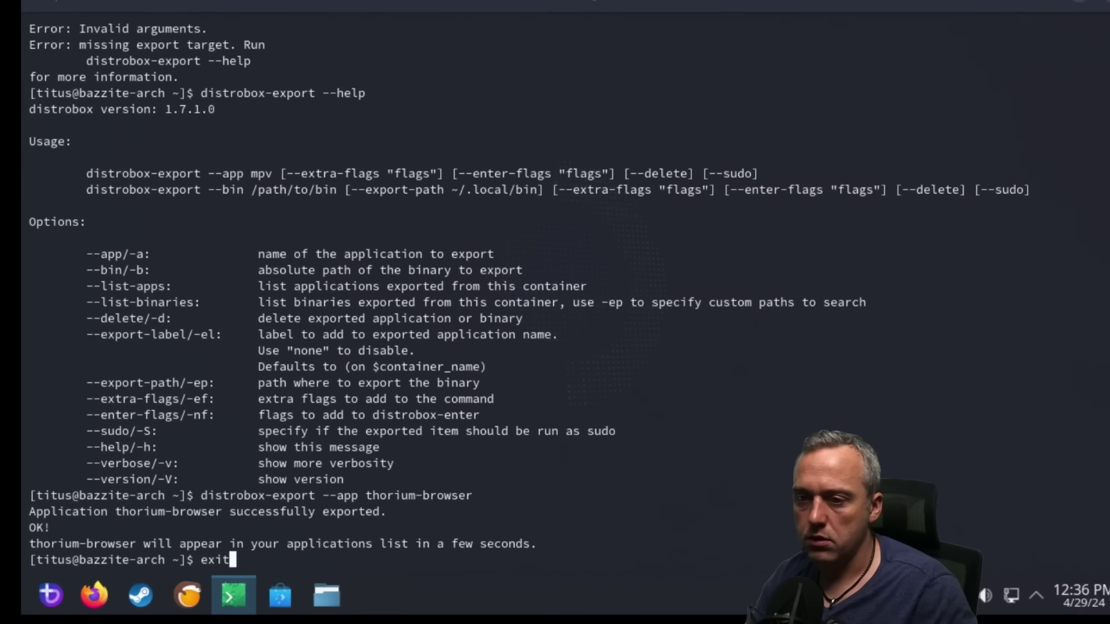
key(Return)
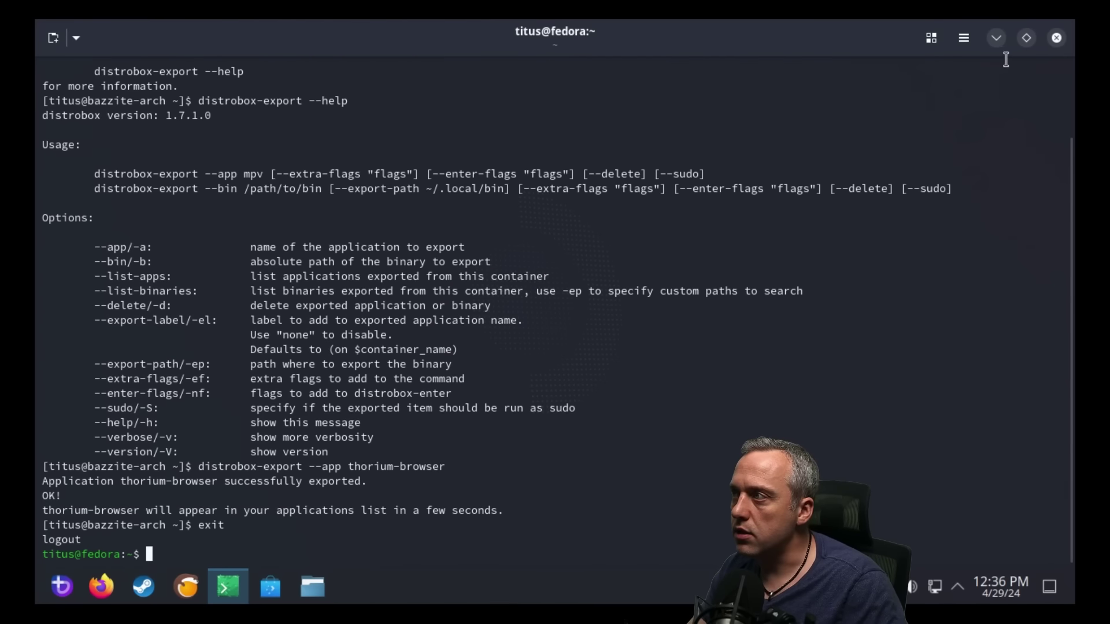
click(1056, 38)
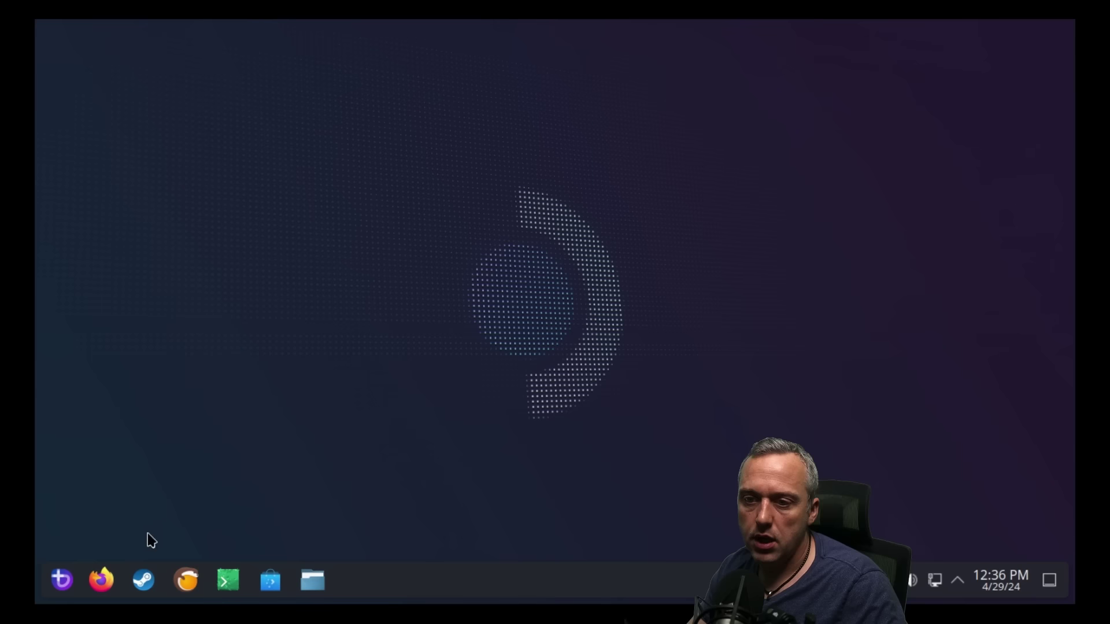
click(61, 582)
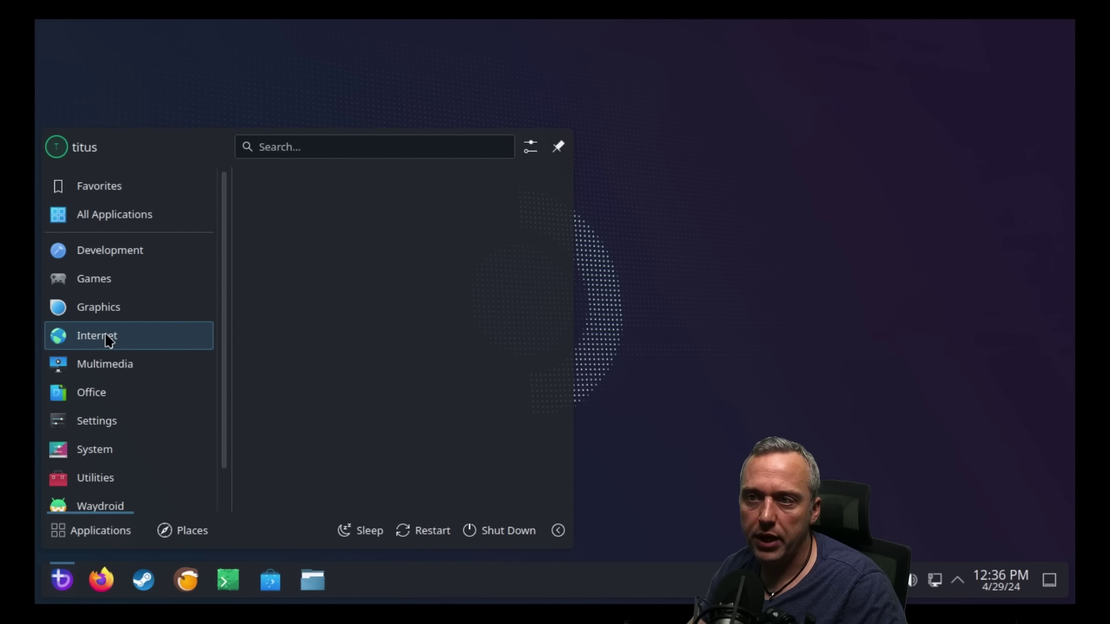
mouse_move(89, 347)
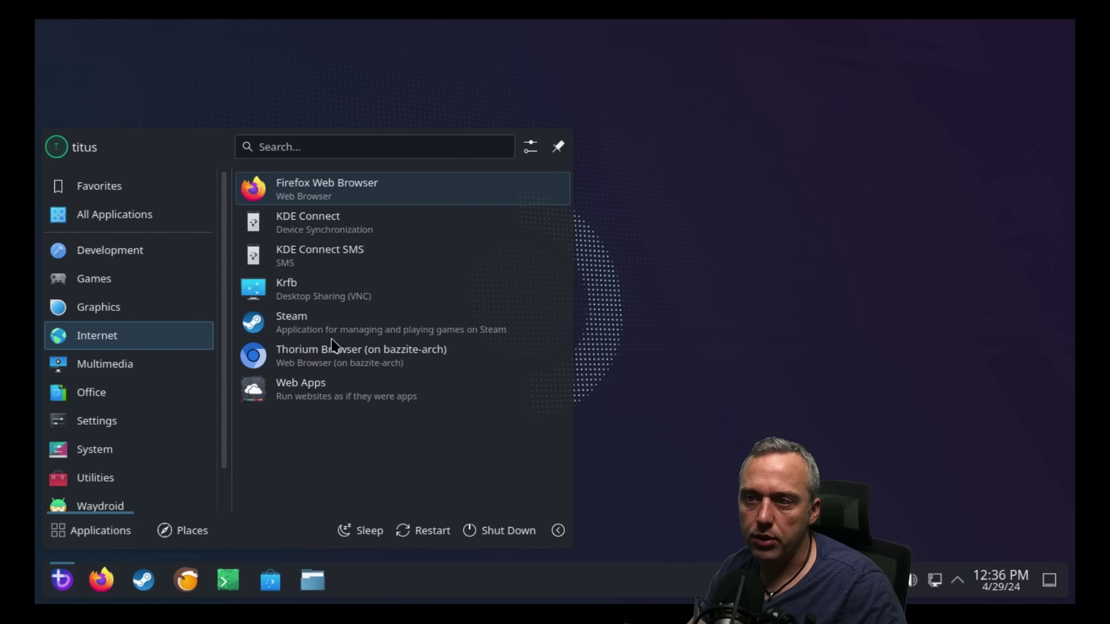
Start Thorium Browser from the Internet applications, then close its window.
click(366, 364)
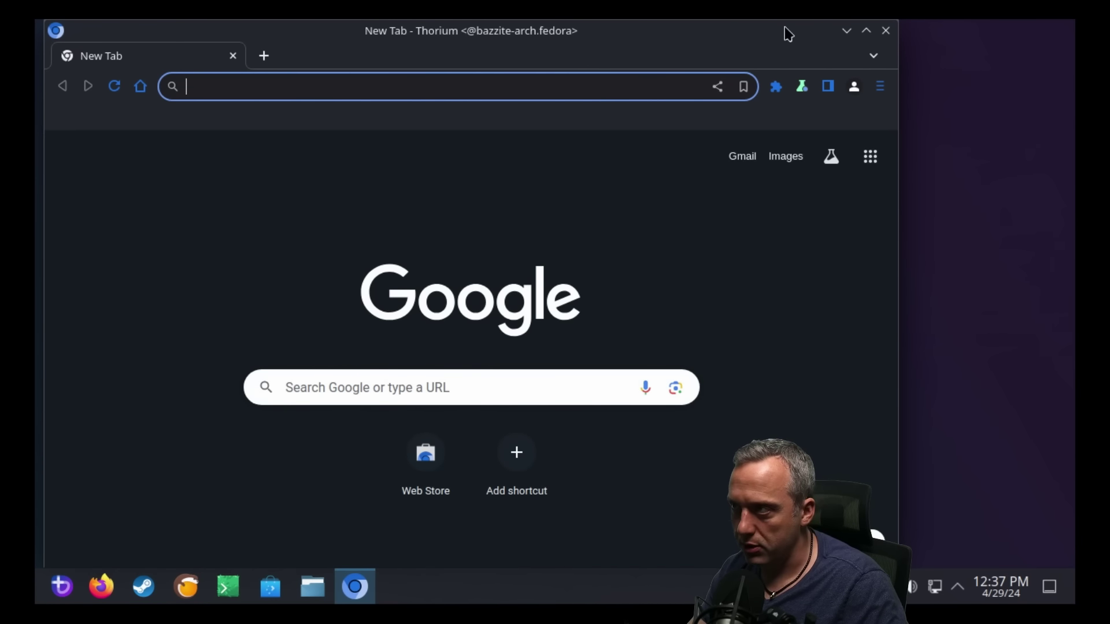
click(886, 31)
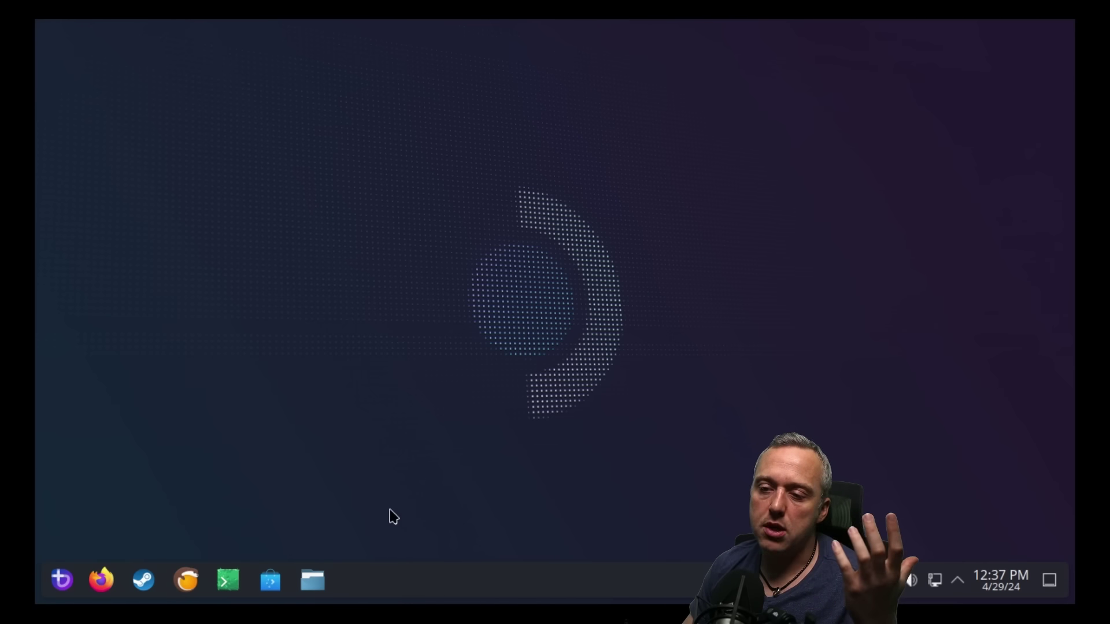
Run rpm-ostree status in a new terminal, then recall it and edit toward rpm-ostree install.
click(237, 587)
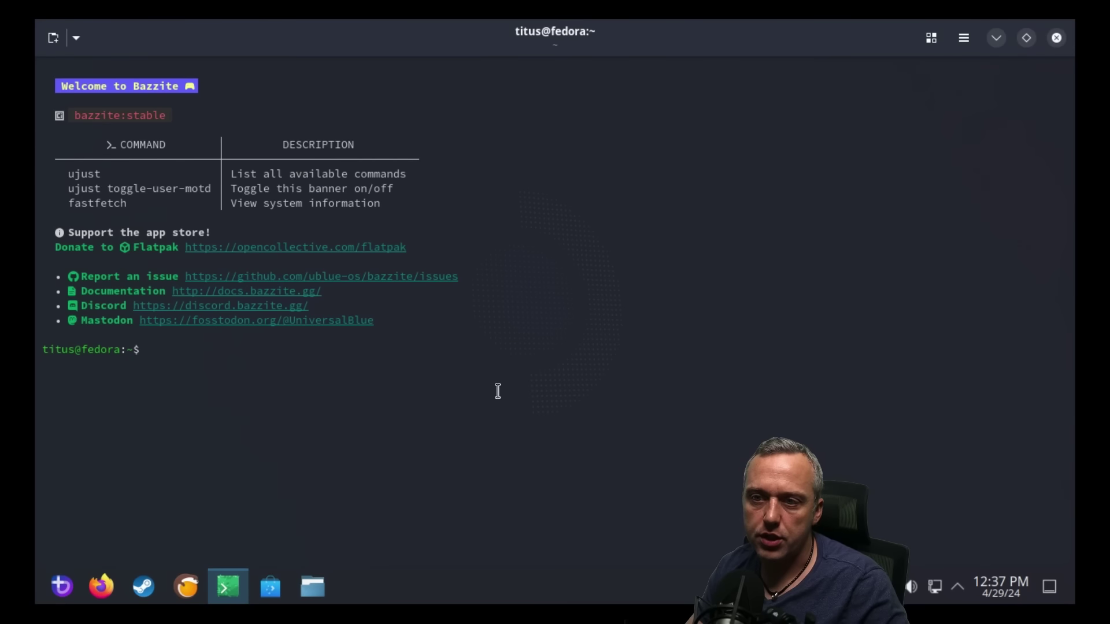
text(rpm-os)
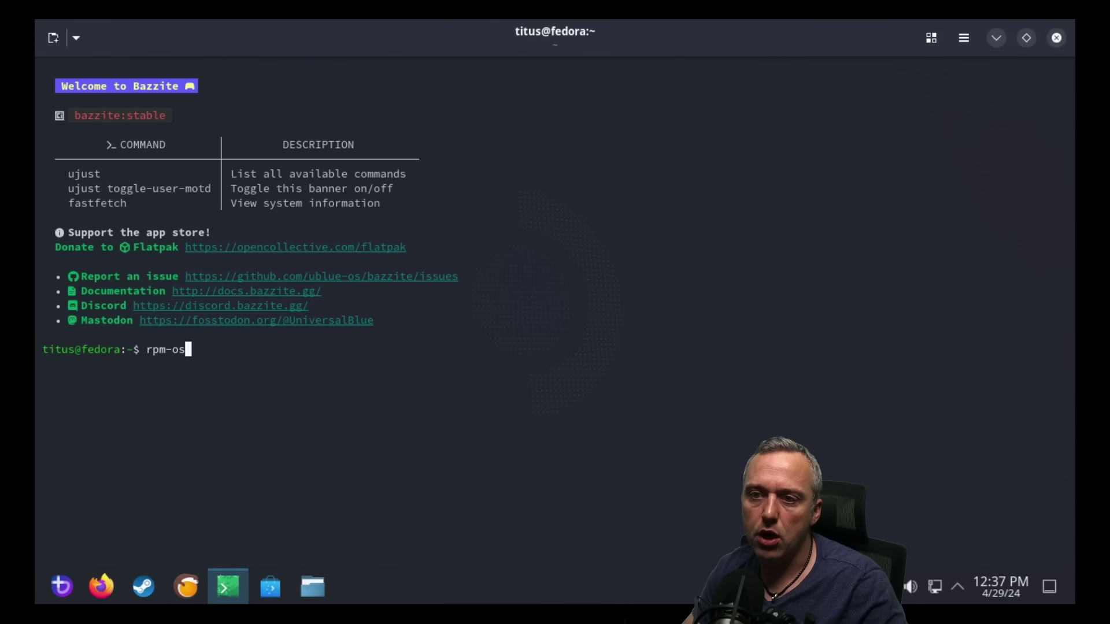
text(tree status)
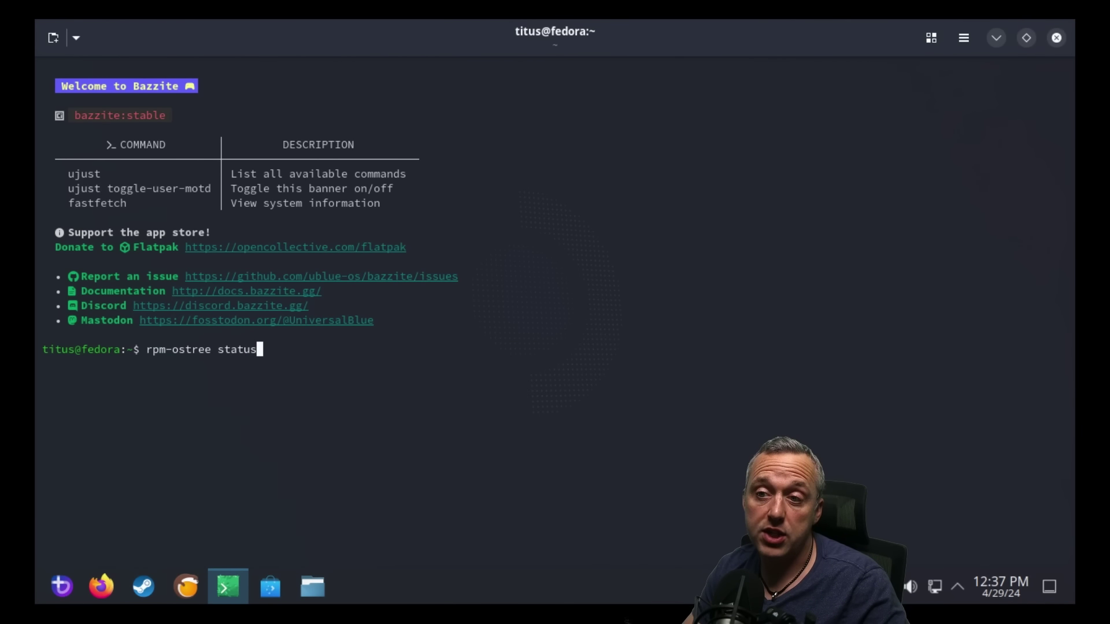
key(Return)
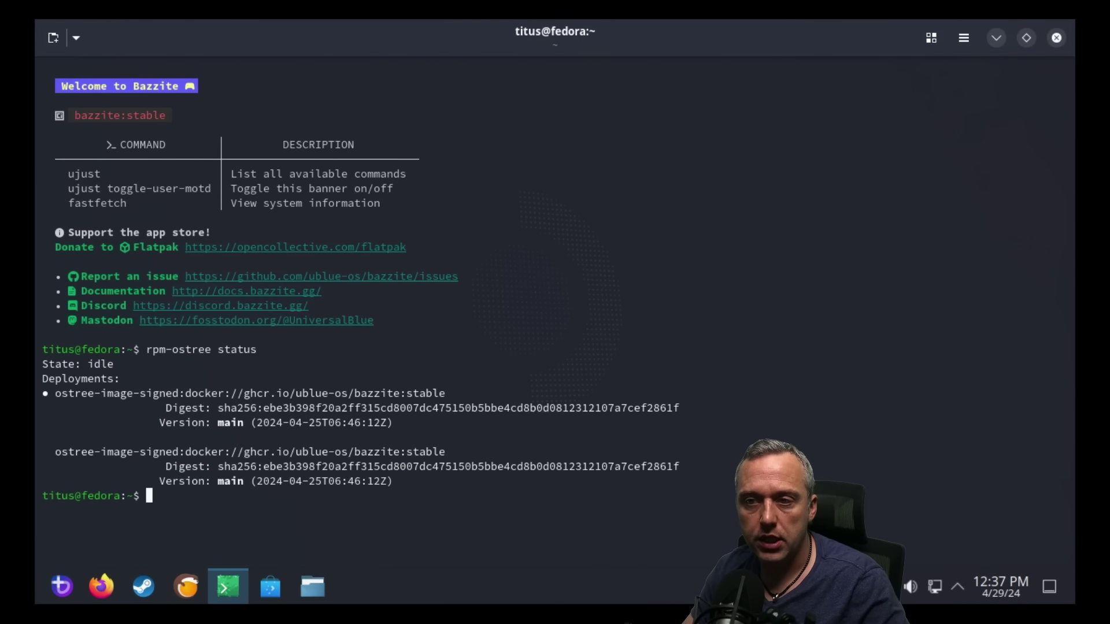
key(Up)
key(BackSpace)
key(BackSpace)
key(BackSpace)
key(BackSpace)
key(BackSpace)
key(BackSpace)
text(ins)
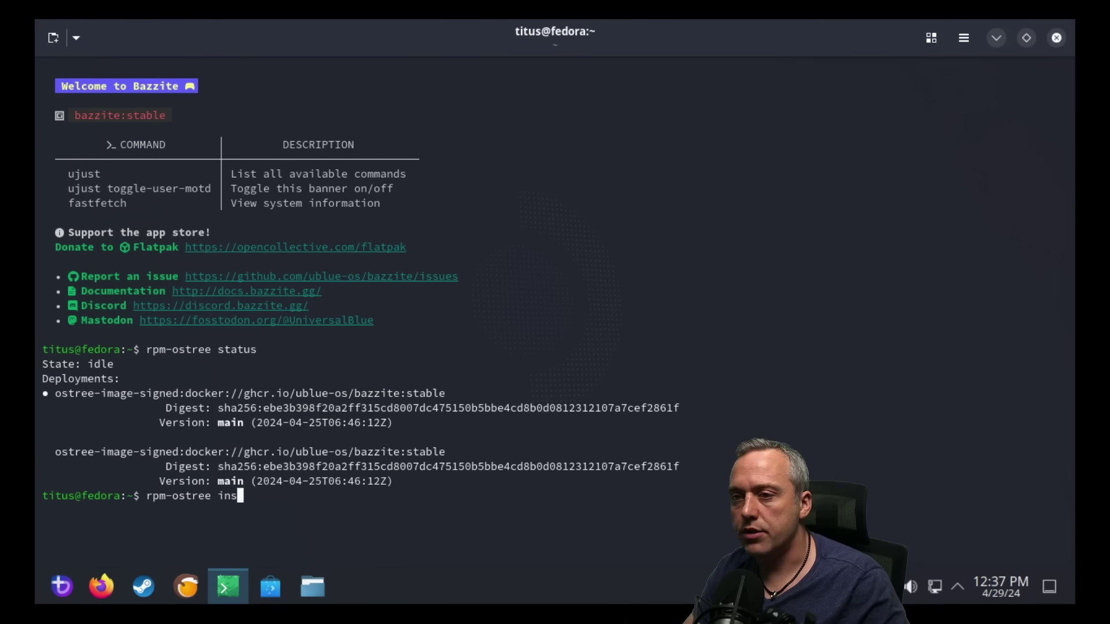
text(tall)
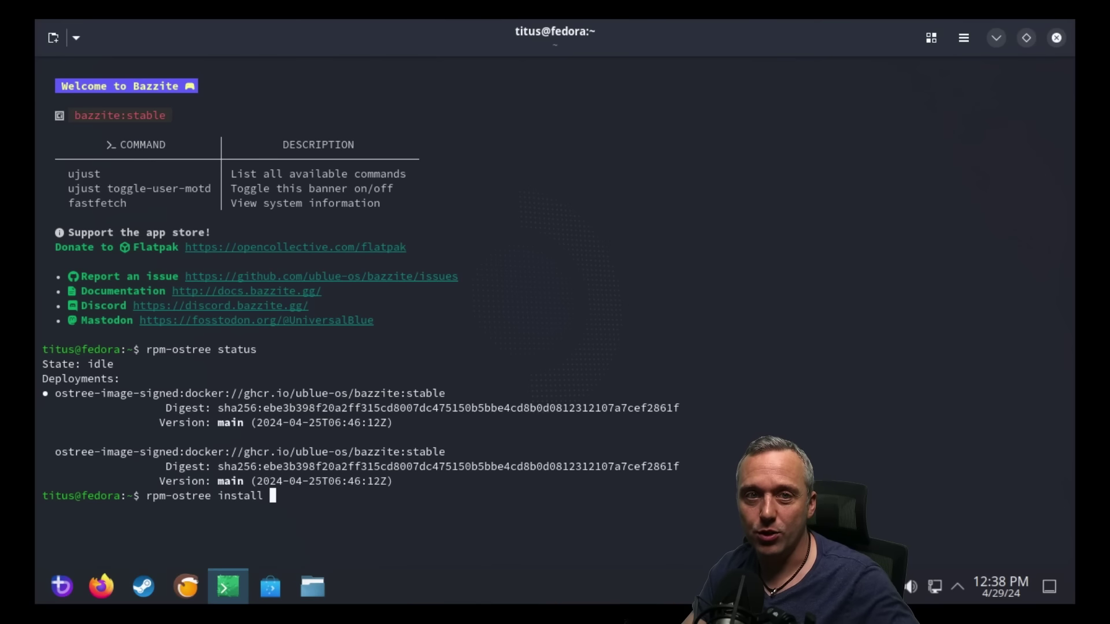
key(BackSpace)
key(BackSpace)
key(BackSpace)
key(BackSpace)
key(BackSpace)
key(BackSpace)
key(BackSpace)
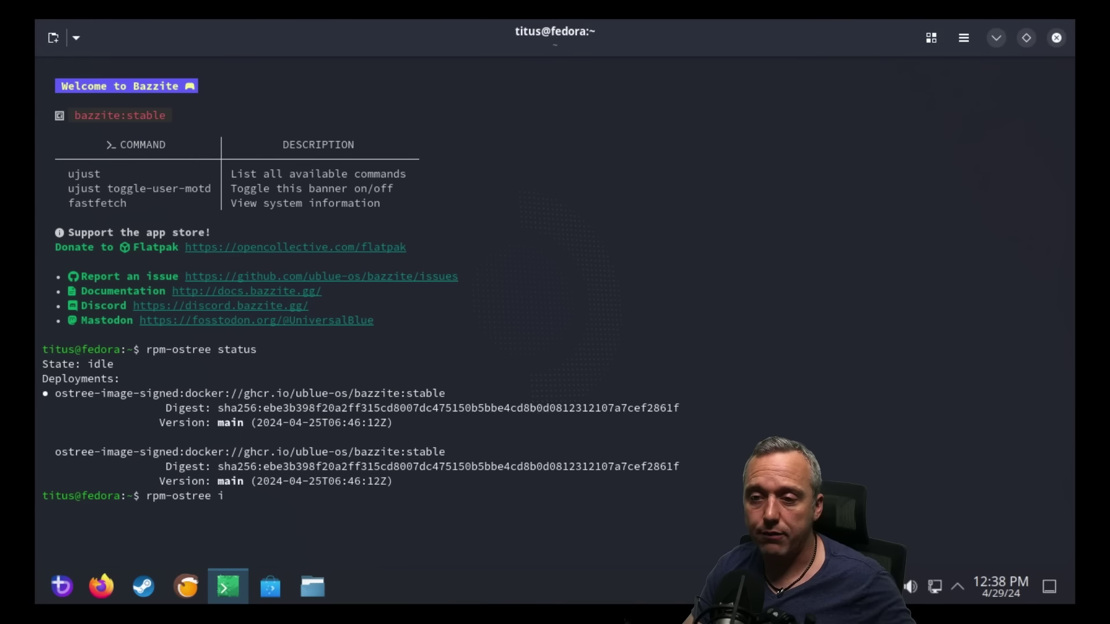
Change the prompt to rpm-ostree rollback and run it.
key(BackSpace)
text(r)
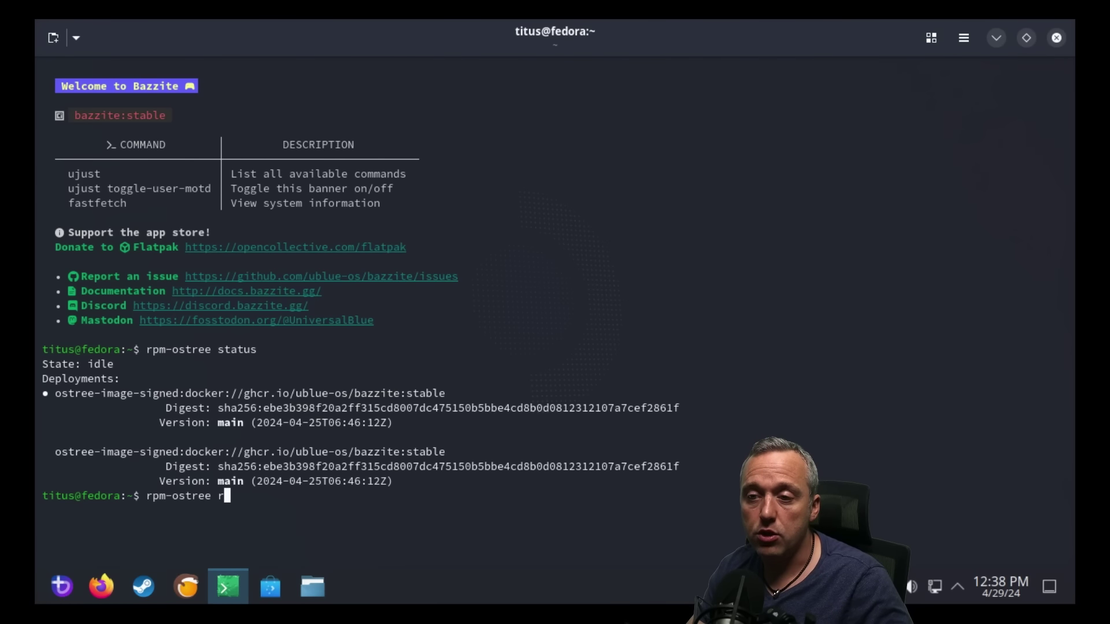
text(ollback)
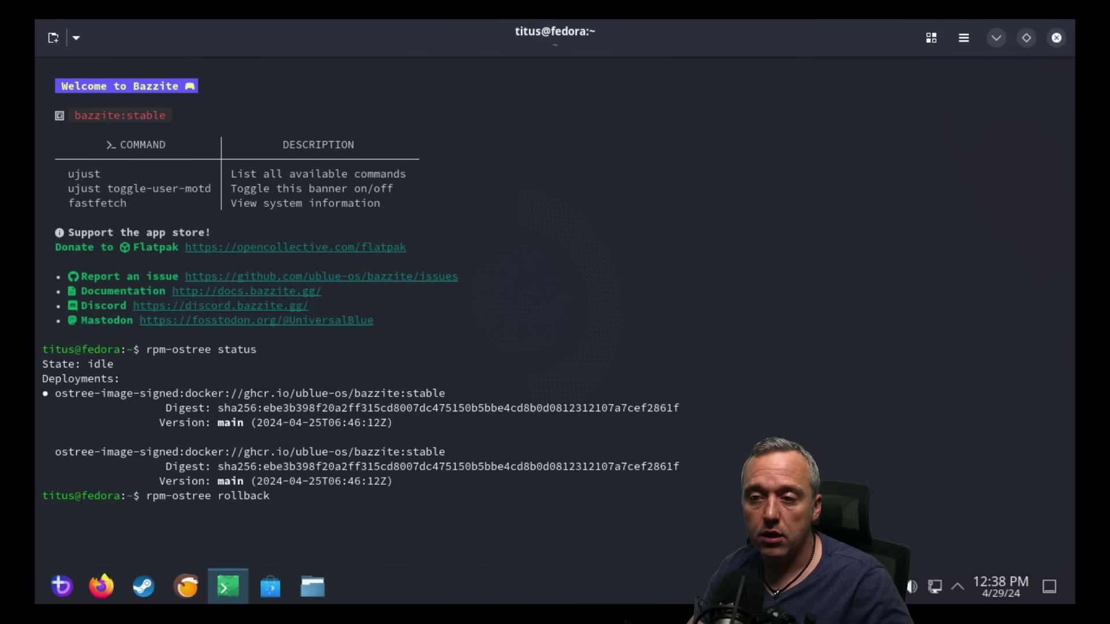
key(Return)
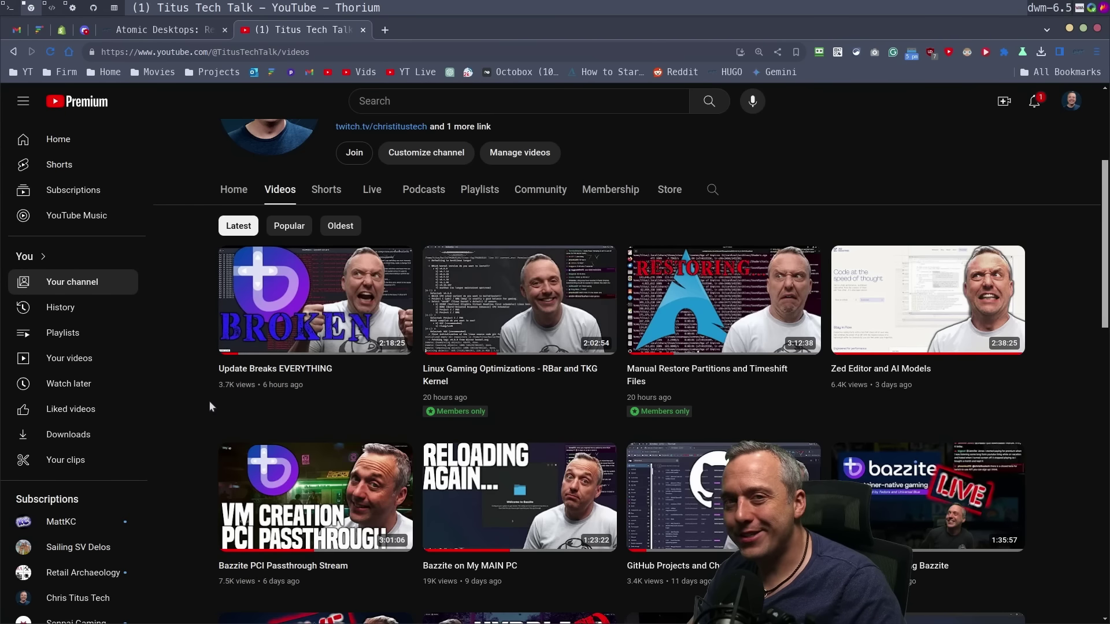
mouse_move(527, 529)
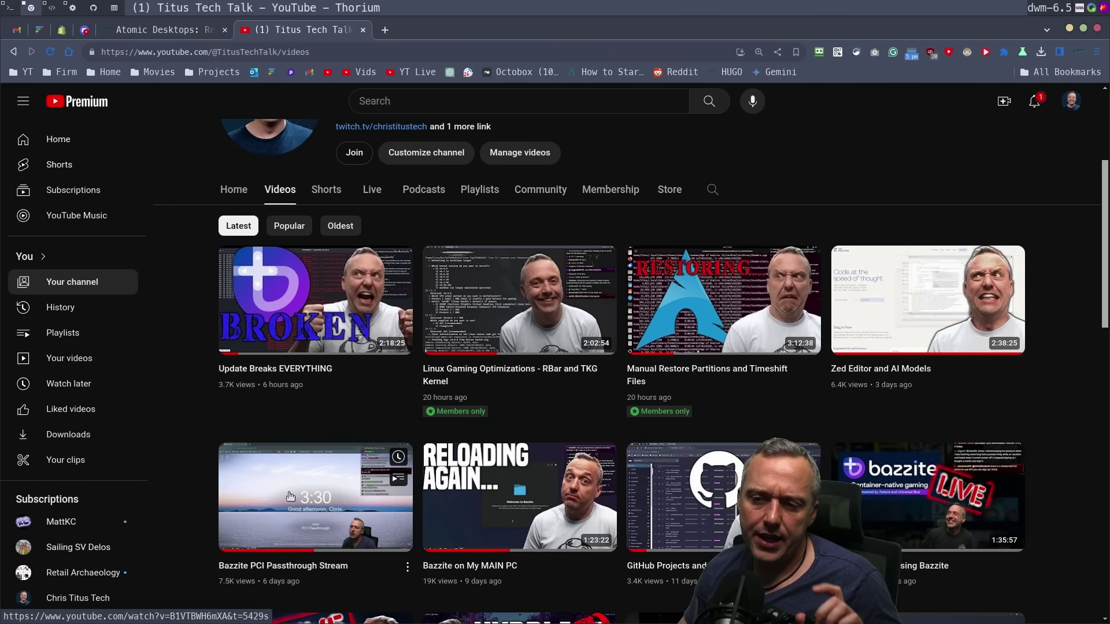
mouse_move(296, 299)
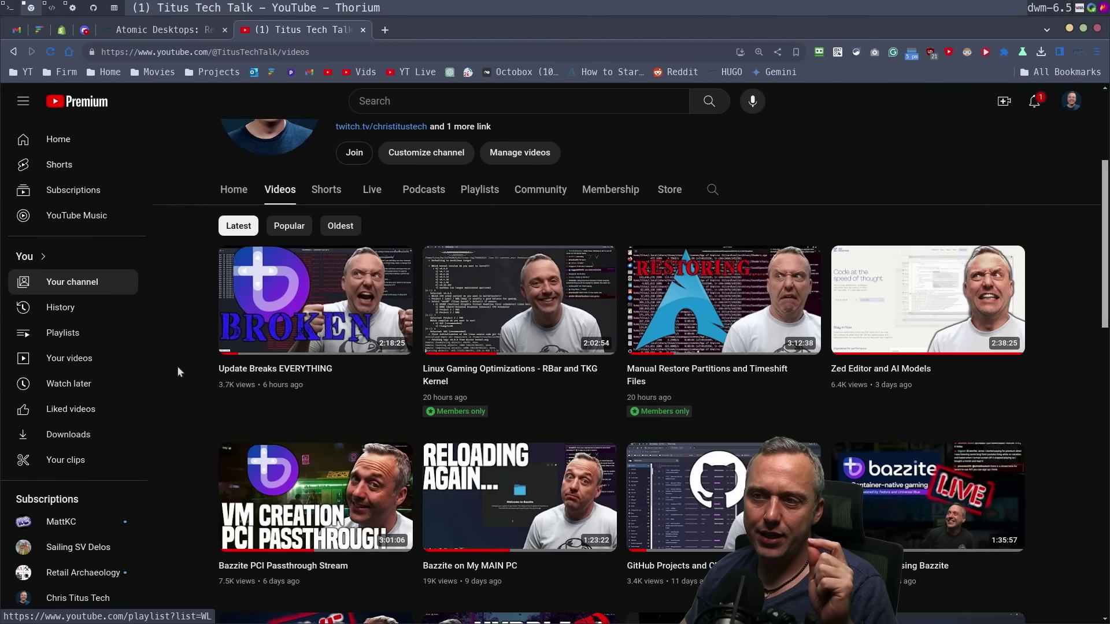
mouse_move(385, 330)
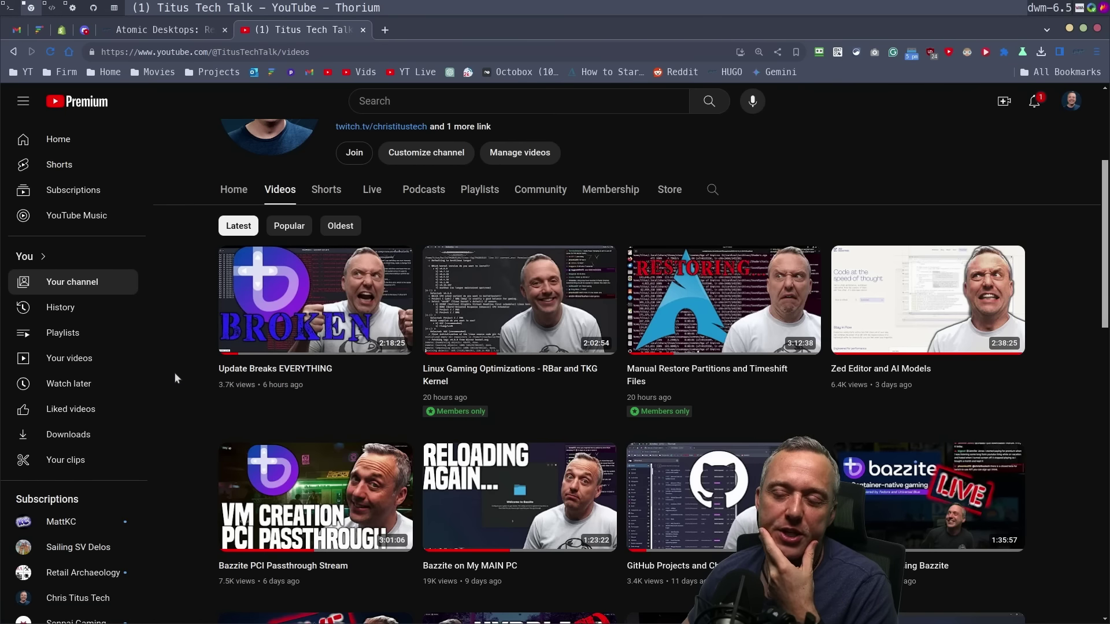
mouse_move(307, 342)
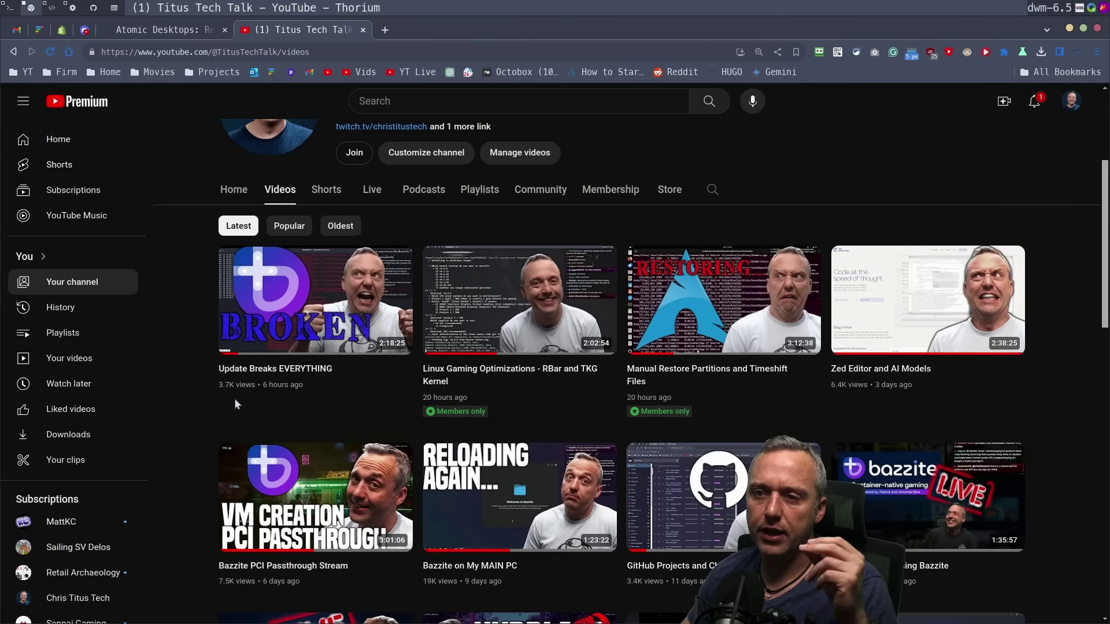
Scroll through the channel's Bazzite stream videos, then switch to the Atomic Desktops article tab.
mouse_move(230, 390)
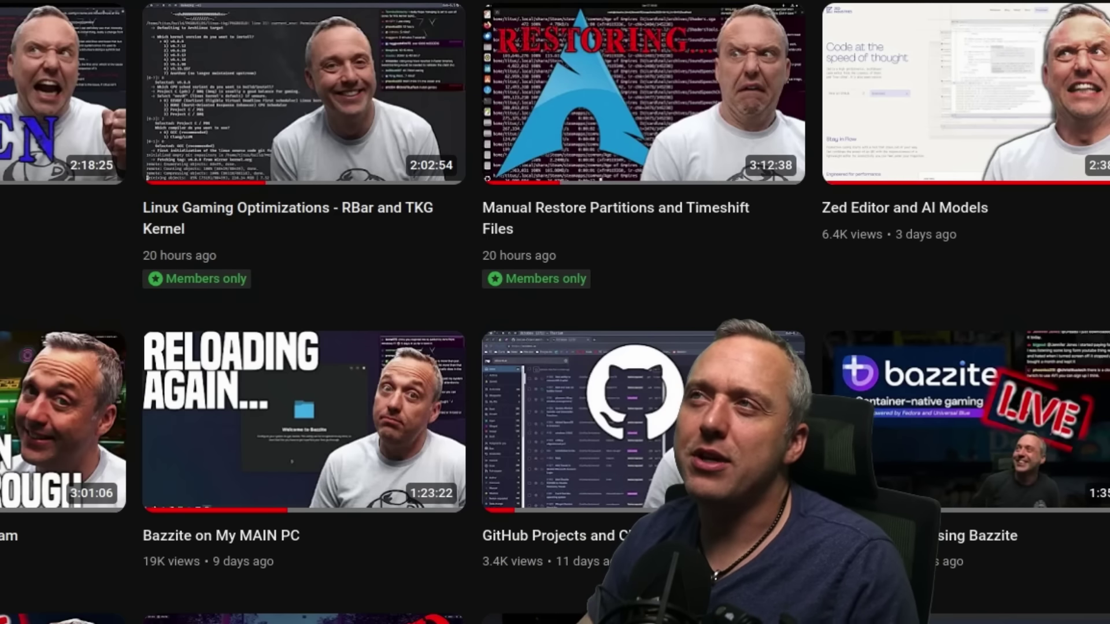
scroll(555, 312, up, 3)
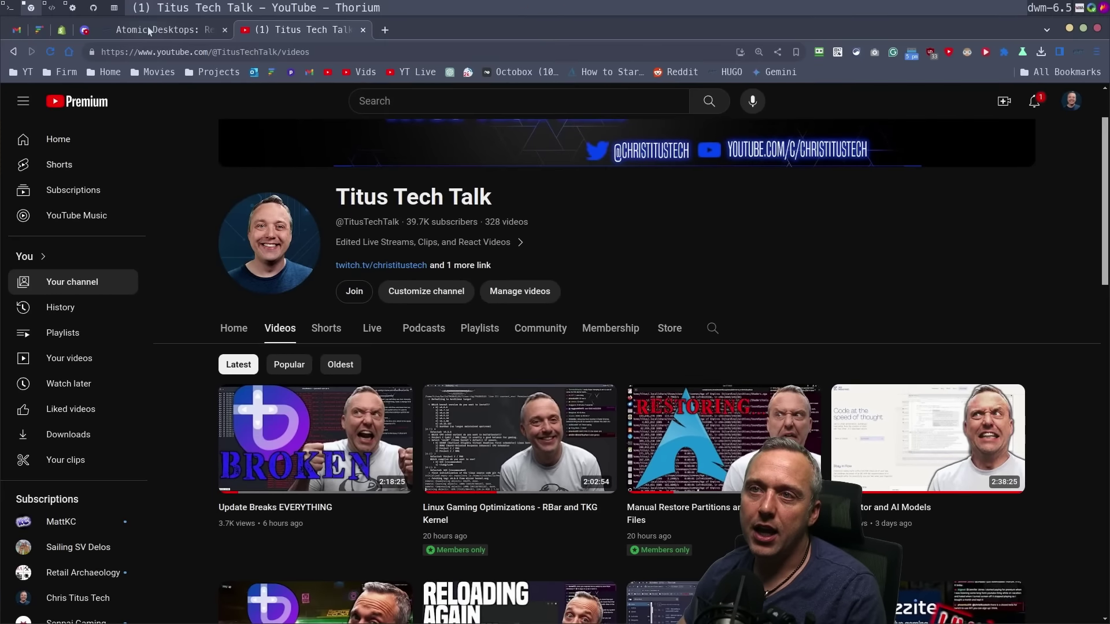
click(147, 26)
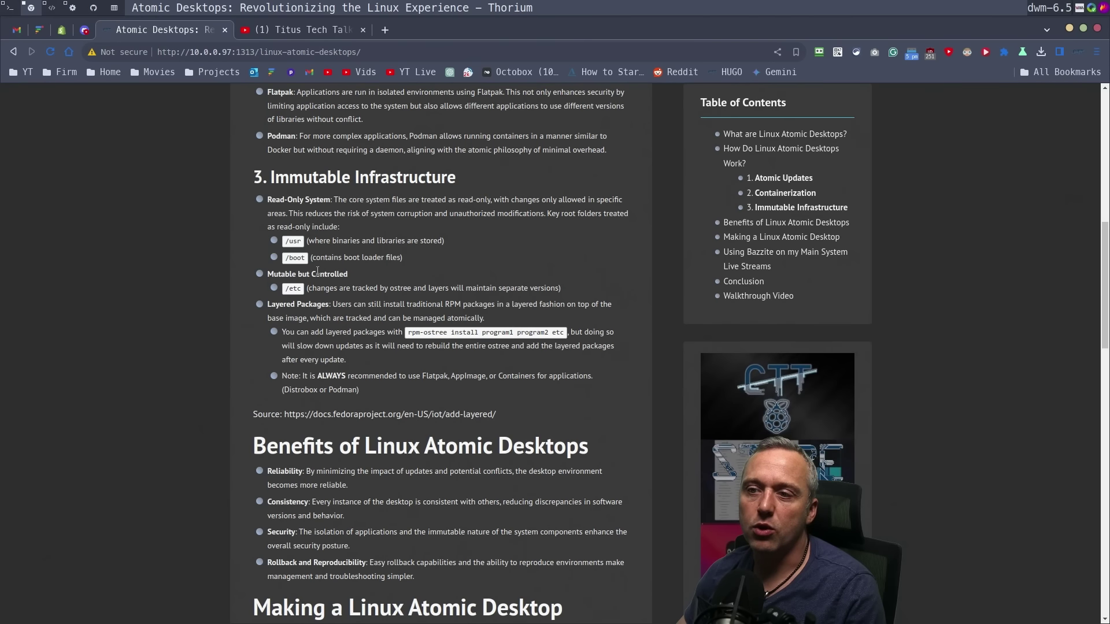
Scroll the article down past Benefits to the Bazzite live-streams table and Conclusion.
scroll(431, 250, down, 4)
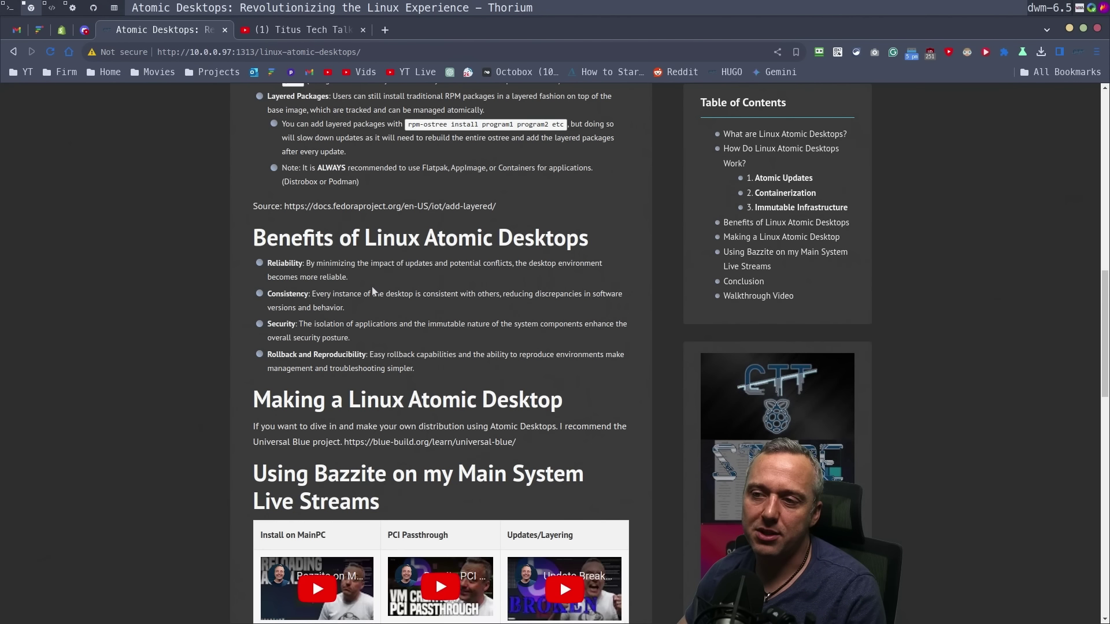
scroll(359, 284, down, 2)
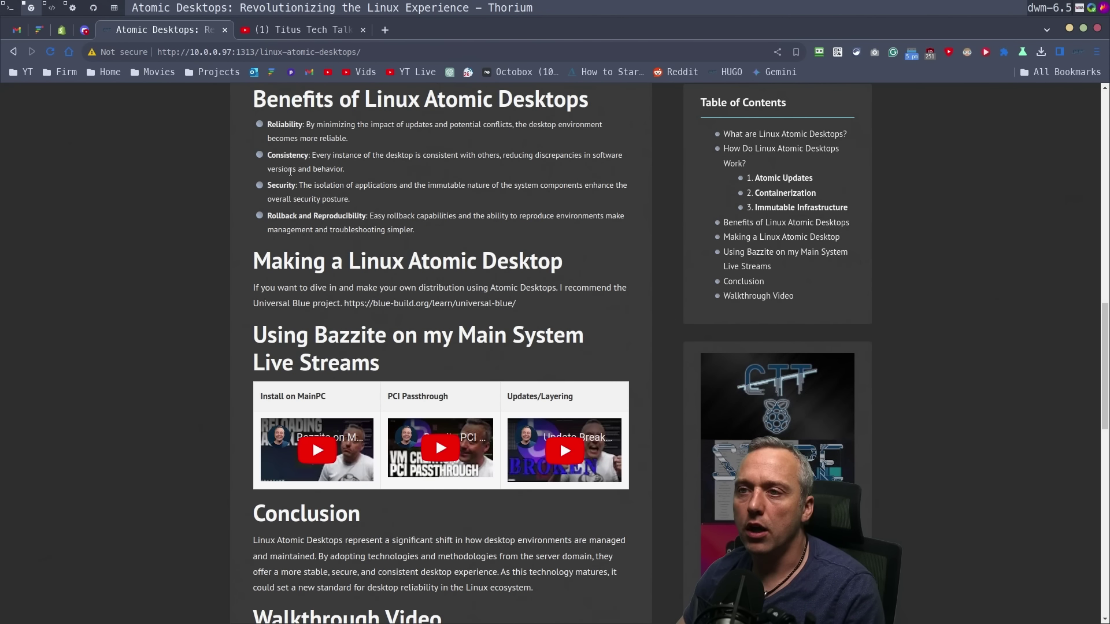